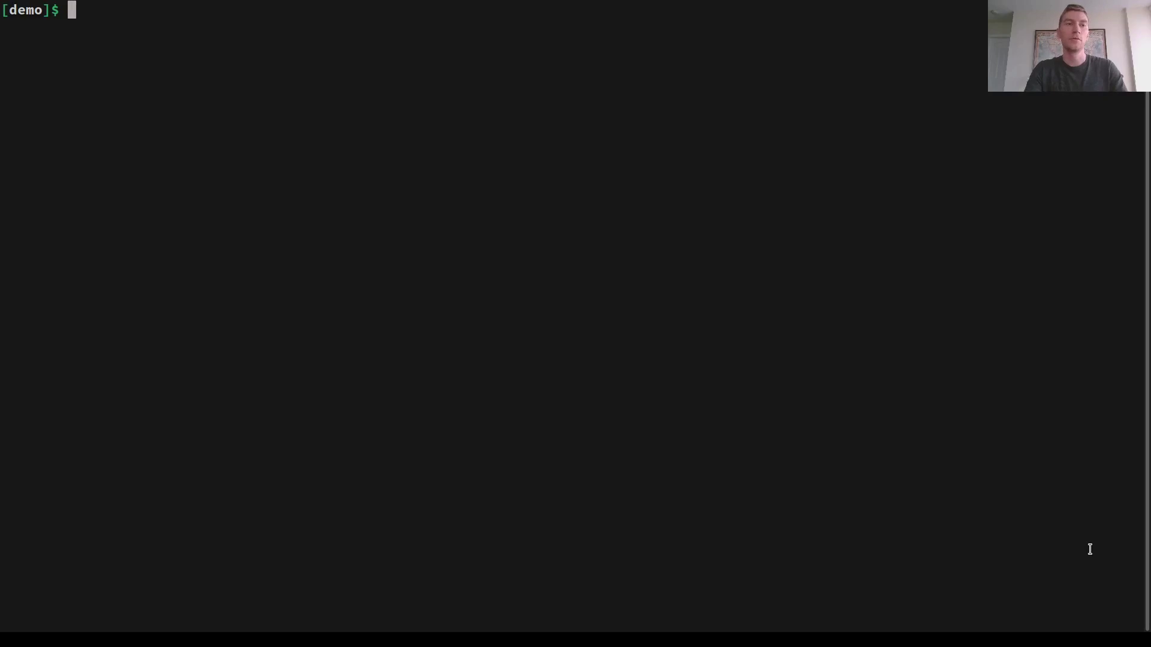
Show the kamu command overview and initialize an empty kamu workspace in the demo directory
{"action": "type", "text": "kamu"}
{"action": "key", "text": "Return"}
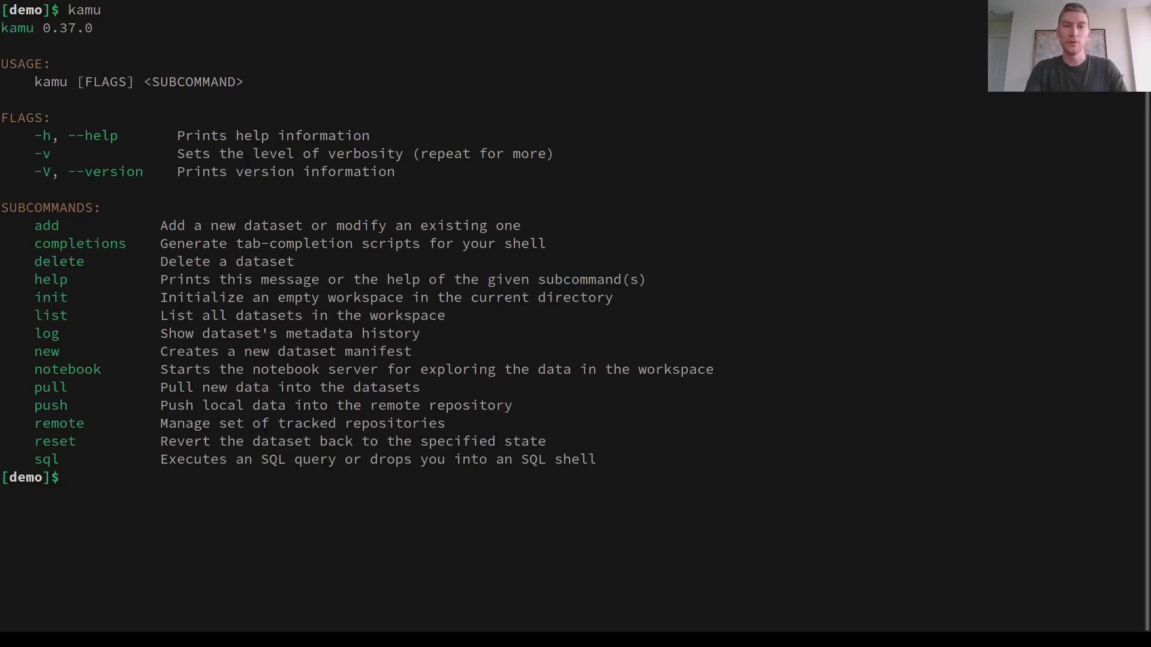
{"action": "type", "text": "kamu init"}
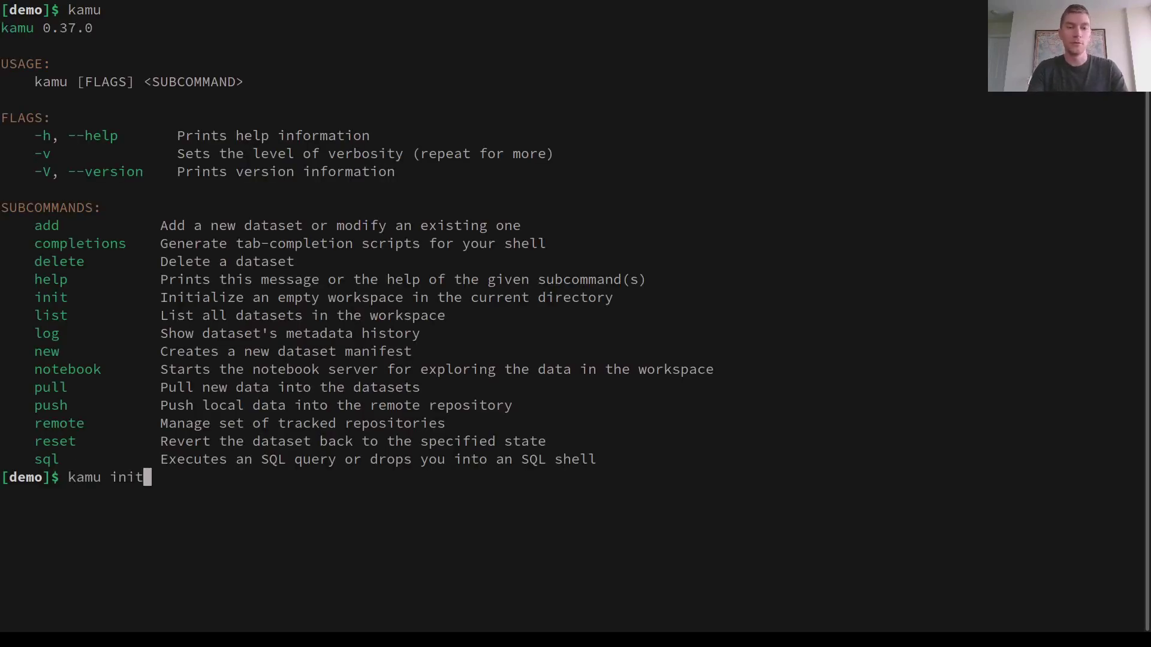
{"action": "key", "text": "Return"}
List the workspace's datasets and add the datasets defined in hk.gov.data.covid-19.eng.yaml and ph.gov.covid-19.yaml
{"action": "type", "text": "kamu list"}
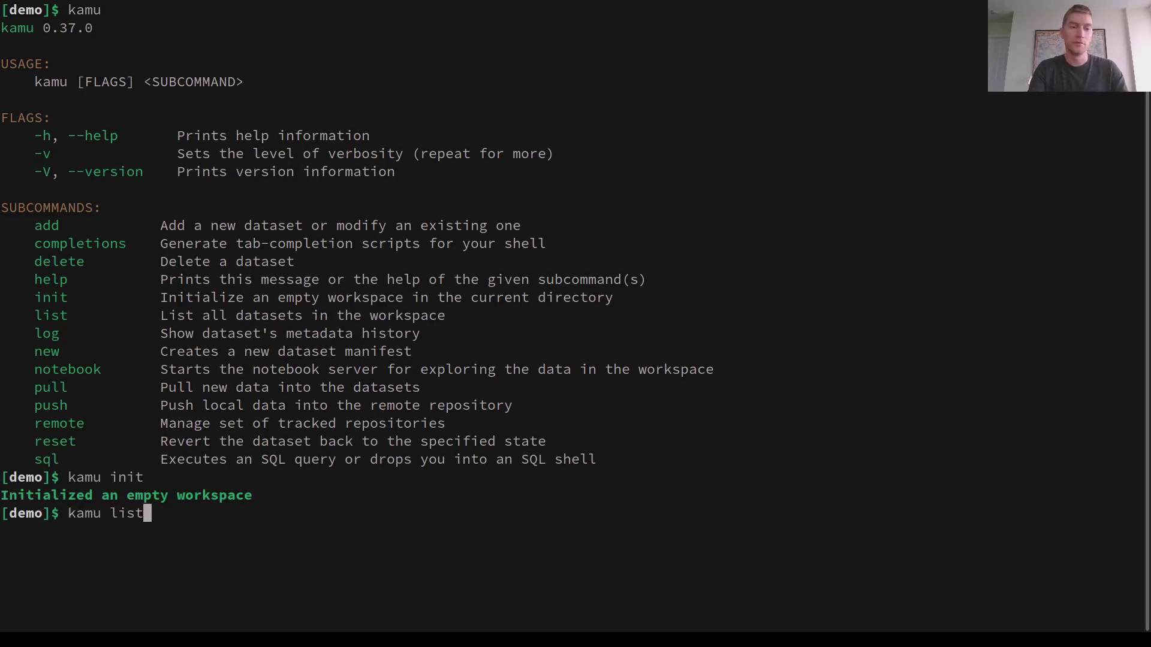
{"action": "key", "text": "Return"}
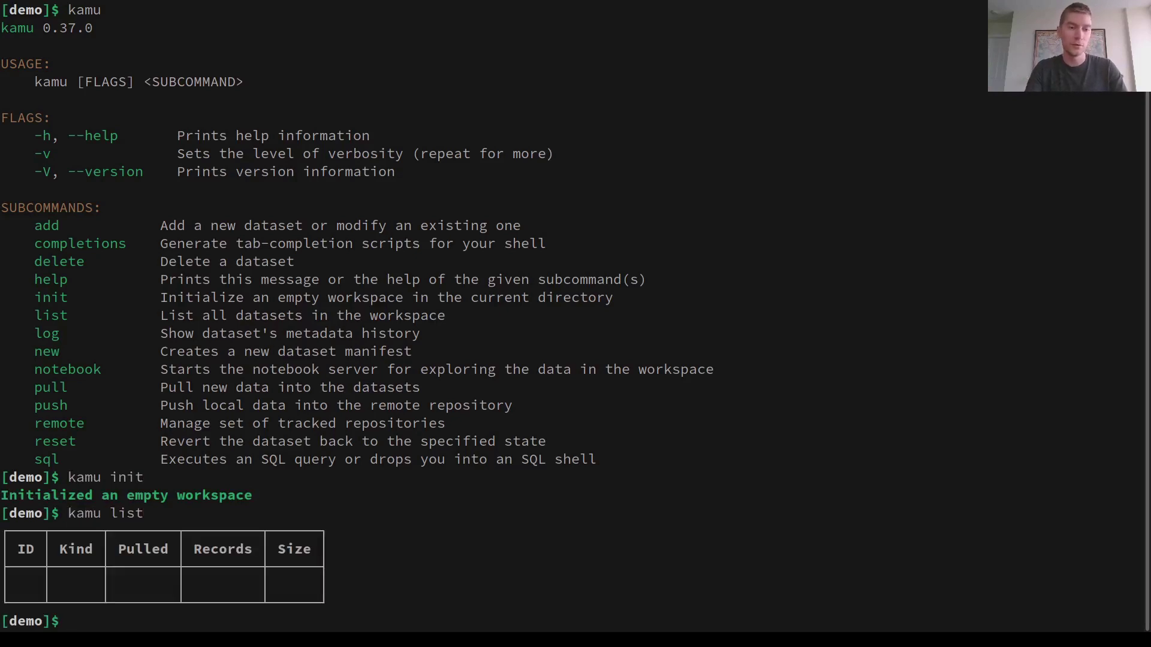
{"action": "type", "text": "kamu "}
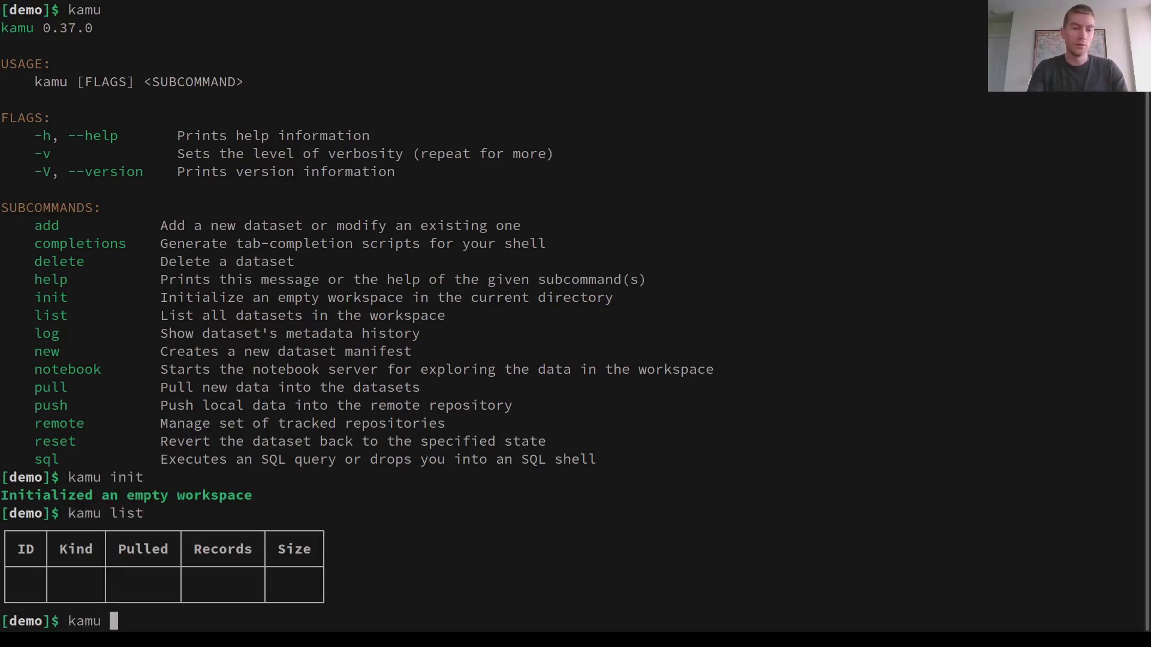
{"action": "type", "text": "add hk.gov.data.covid-19.eng.yaml ph.gov.covid-19.yaml"}
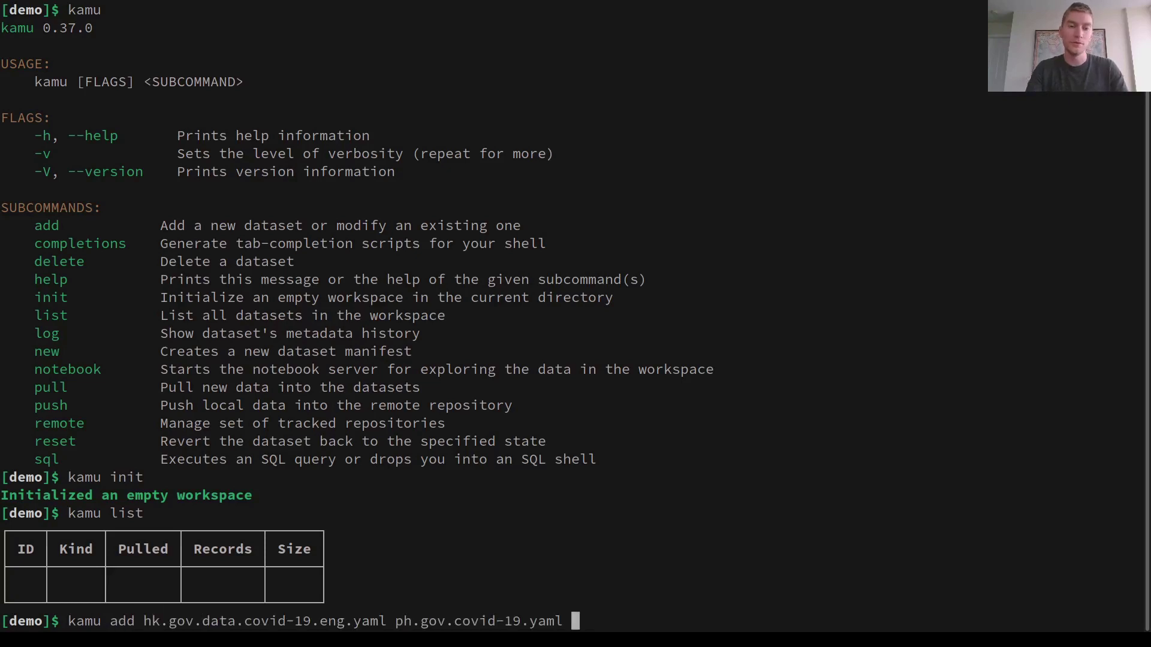
{"action": "key", "text": "Return"}
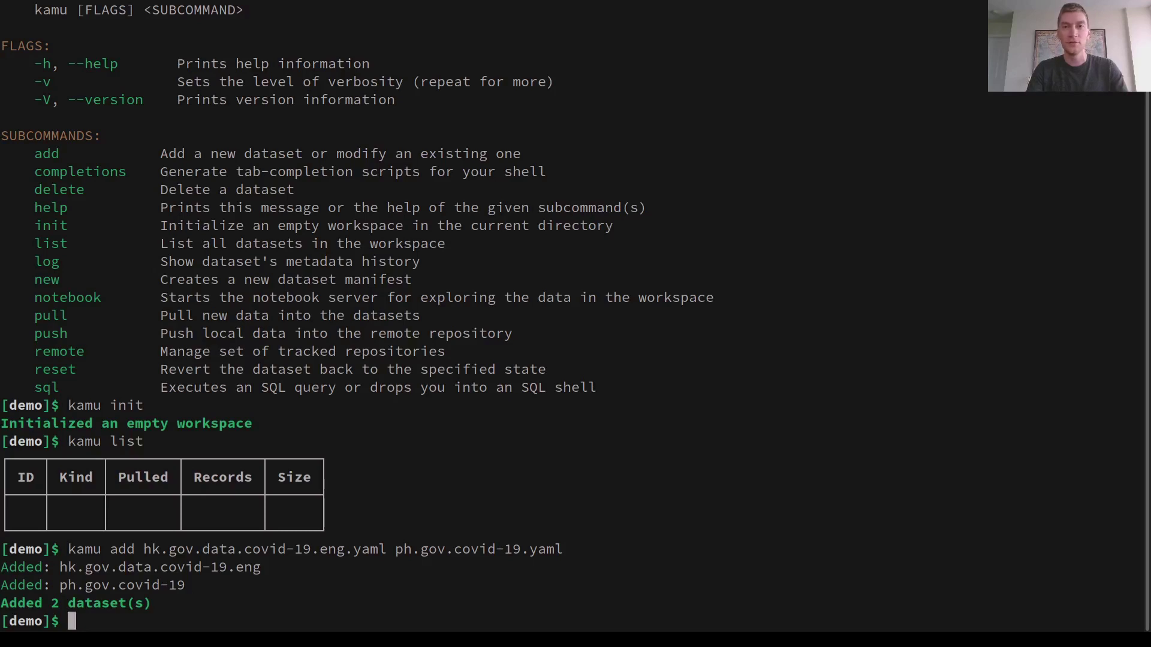
Switch to Visual Studio Code and examine the header, dataset ID and root source kind in hk.gov.data.covid-19.eng.yaml
{"action": "key", "text": "alt+Tab"}
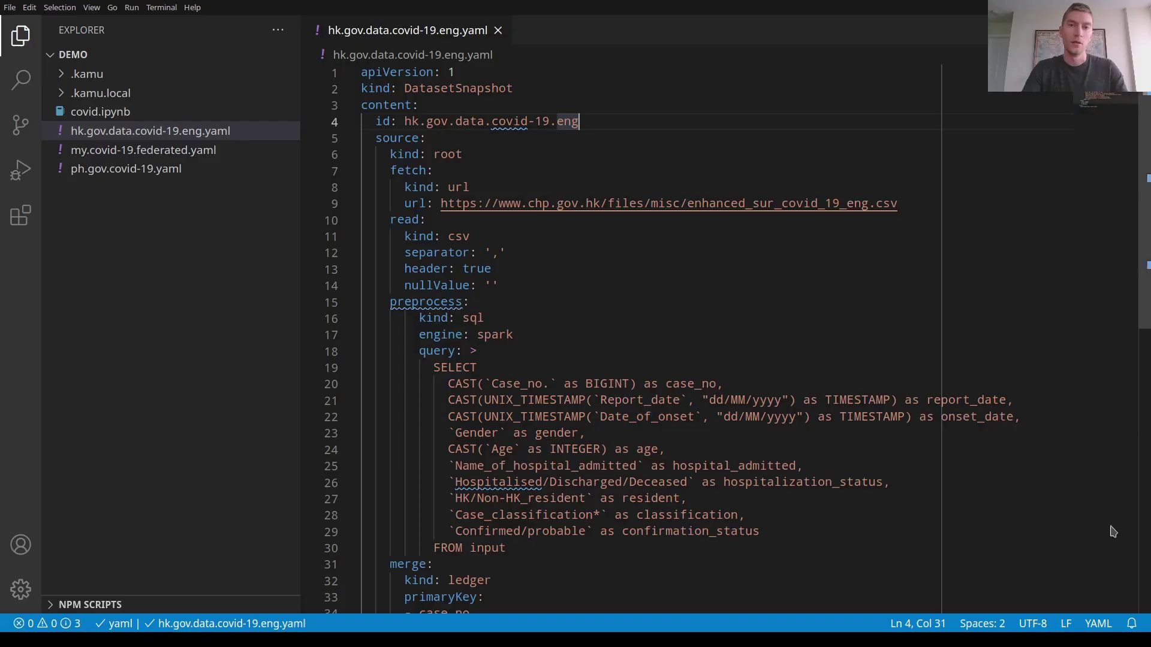
{"action": "left_click", "coordinate": [706, 238]}
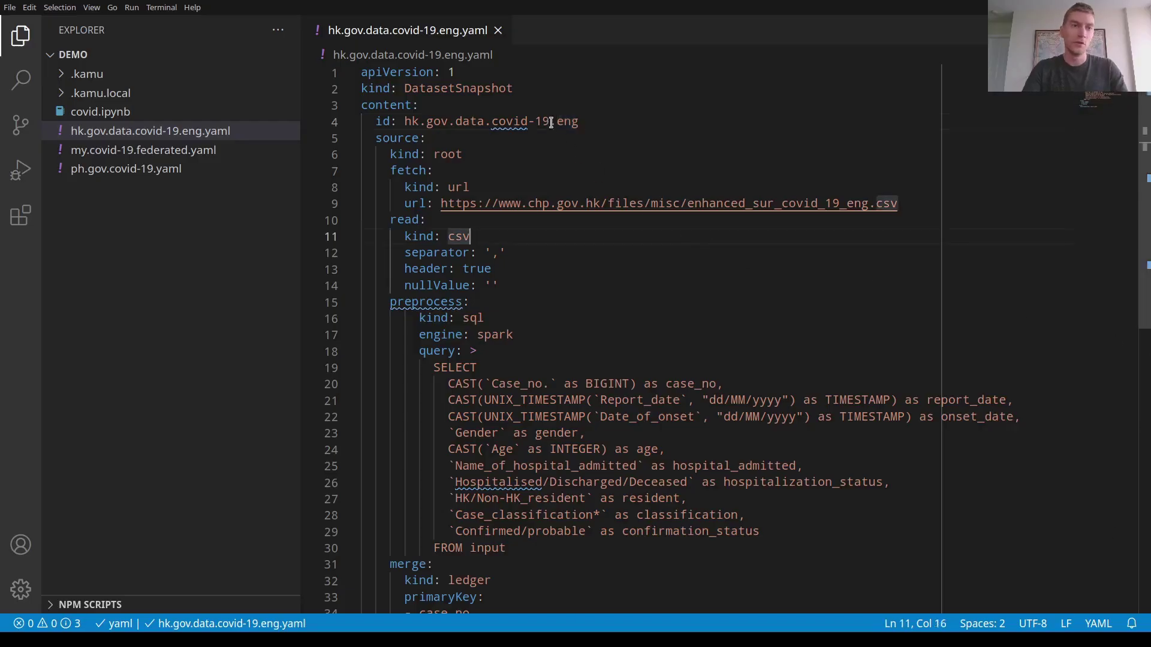
{"action": "key", "text": "Up"}
{"action": "key", "text": "Up"}
{"action": "key", "text": "Up"}
{"action": "key", "text": "Up"}
{"action": "key", "text": "Up"}
{"action": "key", "text": "Up"}
{"action": "key", "text": "Up"}
{"action": "key", "text": "Up"}
{"action": "key", "text": "Up"}
{"action": "key", "text": "Up"}
{"action": "key", "text": "Down"}
{"action": "key", "text": "End"}
{"action": "key", "text": "Down"}
{"action": "key", "text": "Down"}
{"action": "key", "text": "Down"}
{"action": "key", "text": "Down"}
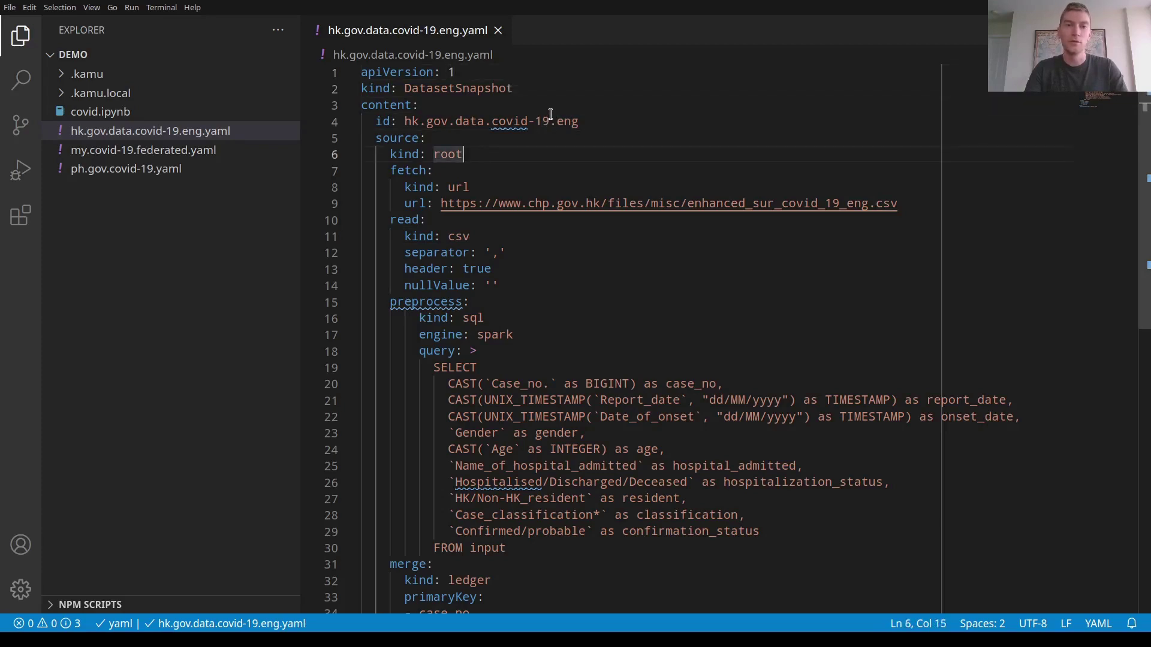
{"action": "key", "text": "shift+Home"}
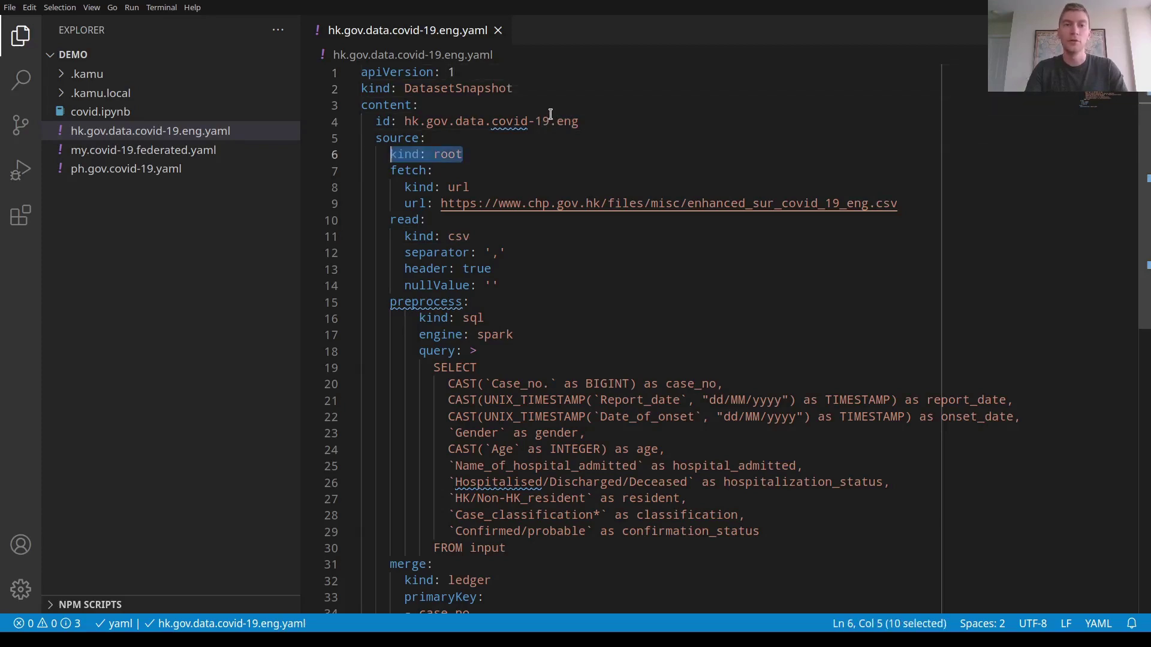
{"action": "key", "text": "Left"}
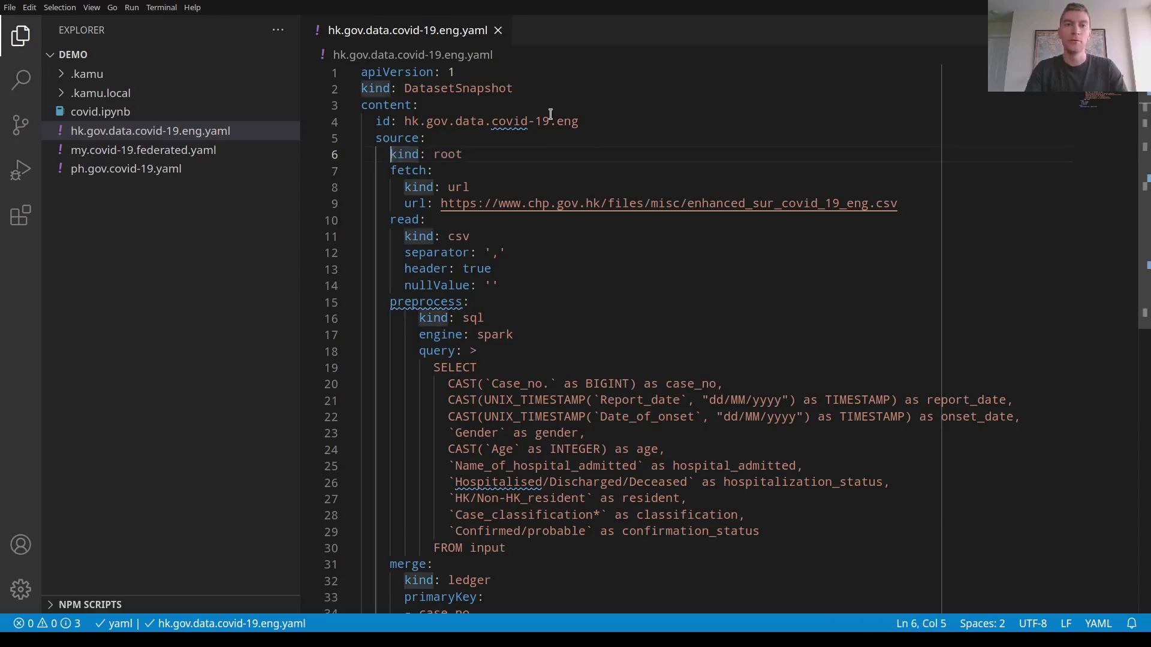
Examine the fetch section of the manifest, highlighting the source URL line
{"action": "key", "text": "Down"}
{"action": "key", "text": "Up"}
{"action": "key", "text": "Down"}
{"action": "key", "text": "Down"}
{"action": "key", "text": "Down"}
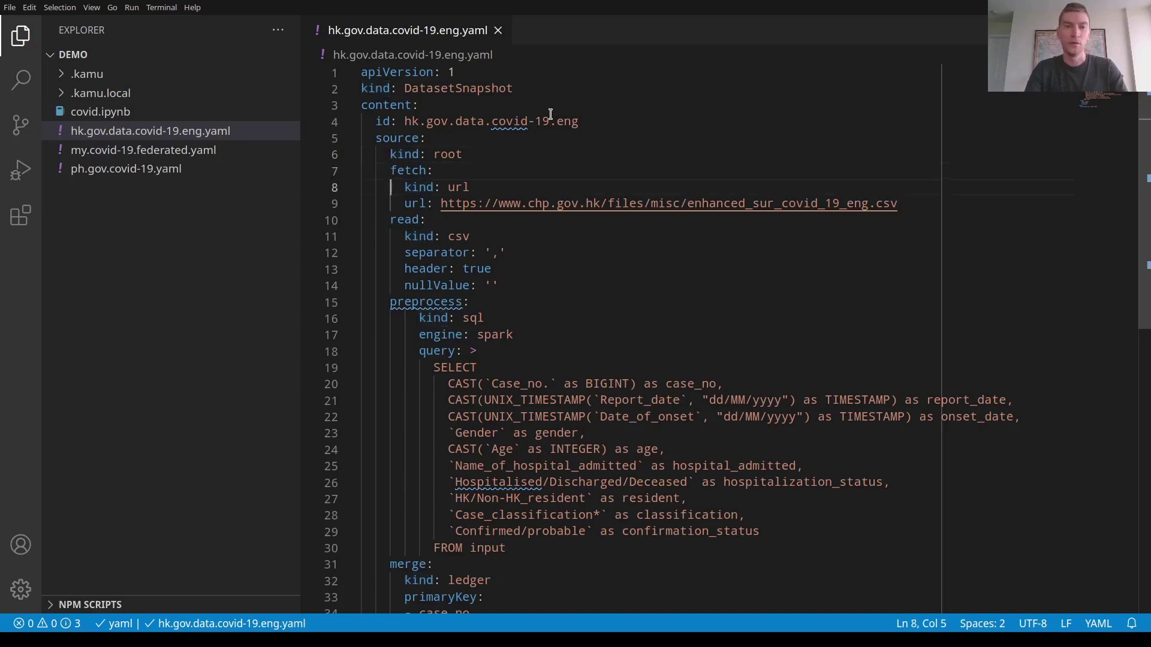
{"action": "key", "text": "shift+End"}
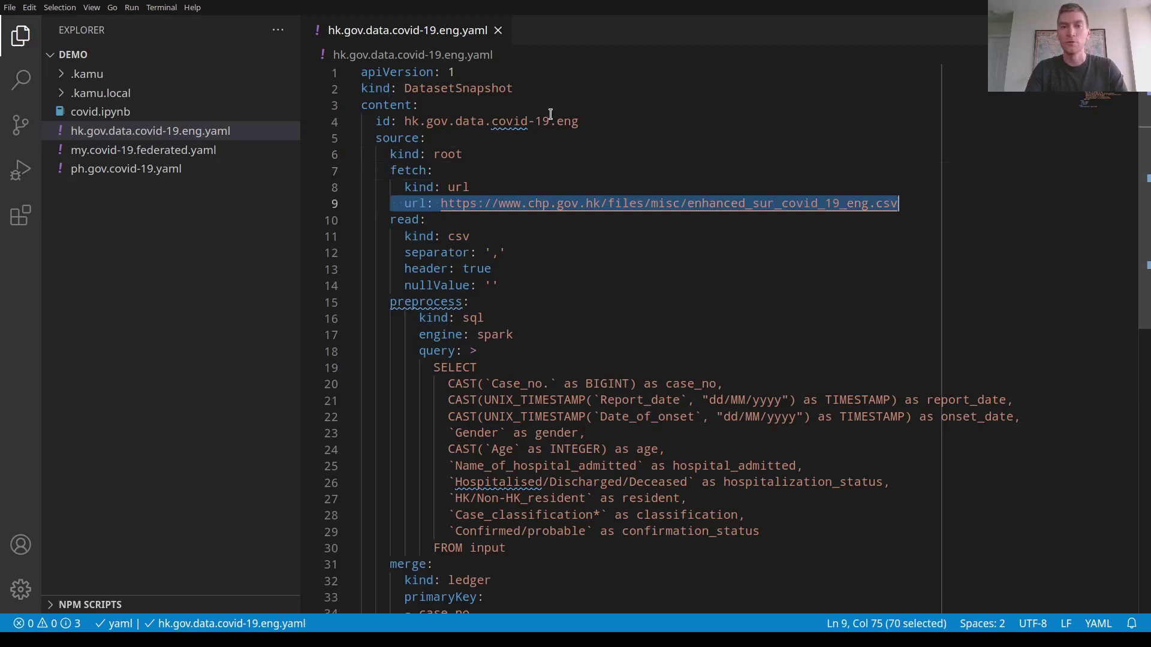
{"action": "key", "text": "Escape"}
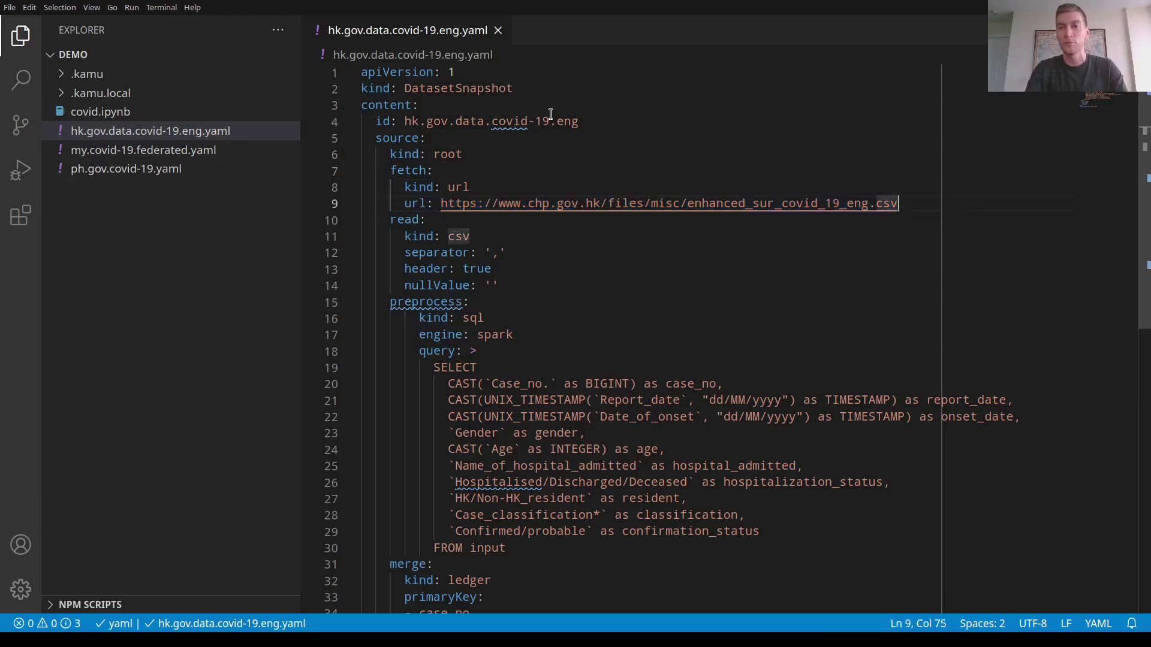
{"action": "key", "text": "shift+Home"}
Go through the read section of the manifest with its CSV format, separator, header and null value settings
{"action": "key", "text": "Down"}
{"action": "key", "text": "End"}
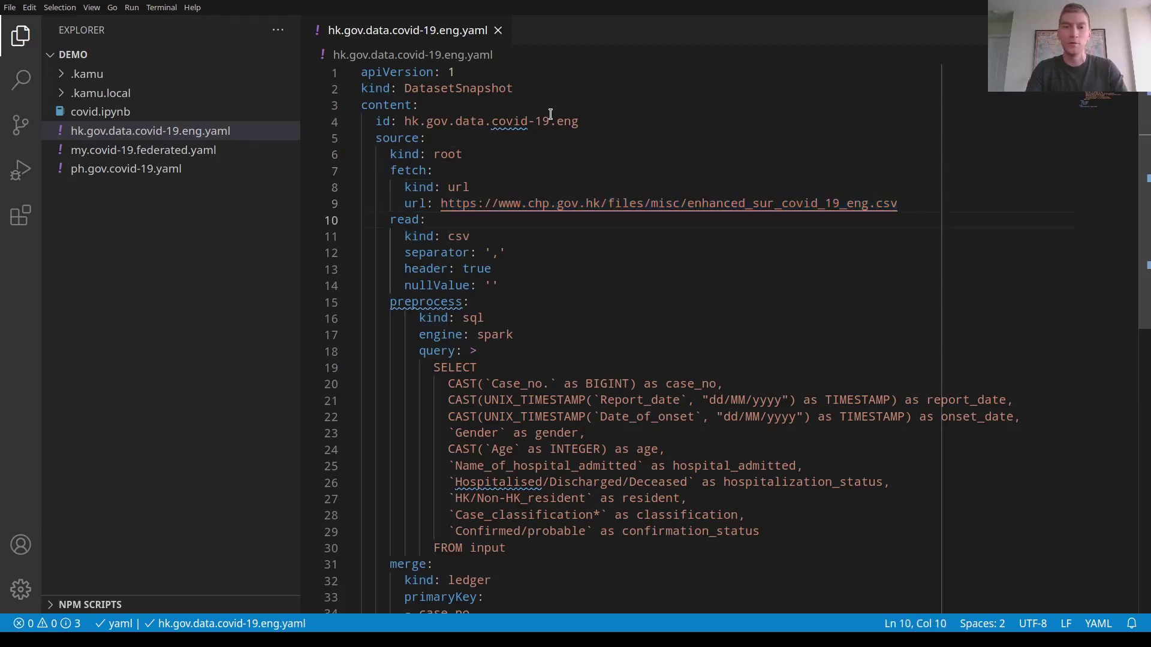
{"action": "key", "text": "Down"}
{"action": "key", "text": "Home"}
{"action": "key", "text": "Down"}
{"action": "key", "text": "Down"}
{"action": "key", "text": "Down"}
{"action": "key", "text": "Down"}
Highlight the whole preprocess section with its Spark SQL query to examine how the raw columns are converted
{"action": "key", "text": "Home"}
{"action": "key", "text": "shift+Down"}
{"action": "key", "text": "shift+Down"}
{"action": "key", "text": "shift+Down"}
{"action": "key", "text": "shift+Down"}
{"action": "key", "text": "shift+Down"}
{"action": "key", "text": "shift+Down"}
{"action": "key", "text": "shift+Down"}
{"action": "key", "text": "shift+Down"}
{"action": "key", "text": "shift+Down"}
{"action": "key", "text": "shift+Down"}
{"action": "key", "text": "shift+Down"}
{"action": "key", "text": "shift+Down"}
{"action": "key", "text": "shift+Down"}
{"action": "key", "text": "shift+Down"}
{"action": "key", "text": "shift+Down"}
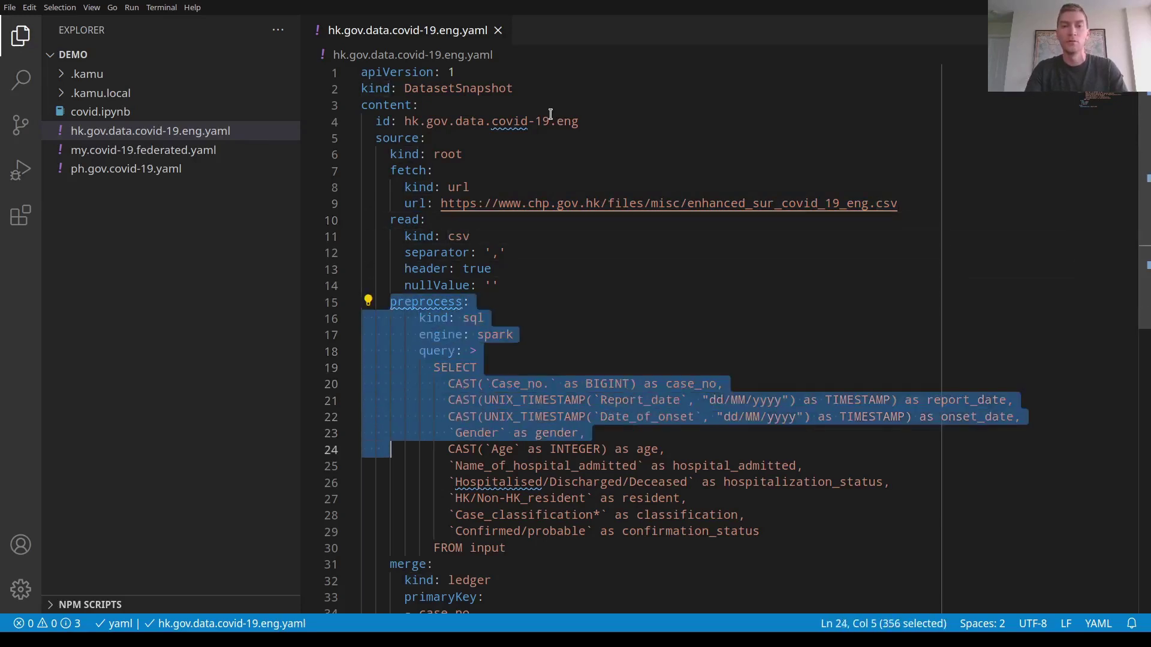
{"action": "key", "text": "shift+Down"}
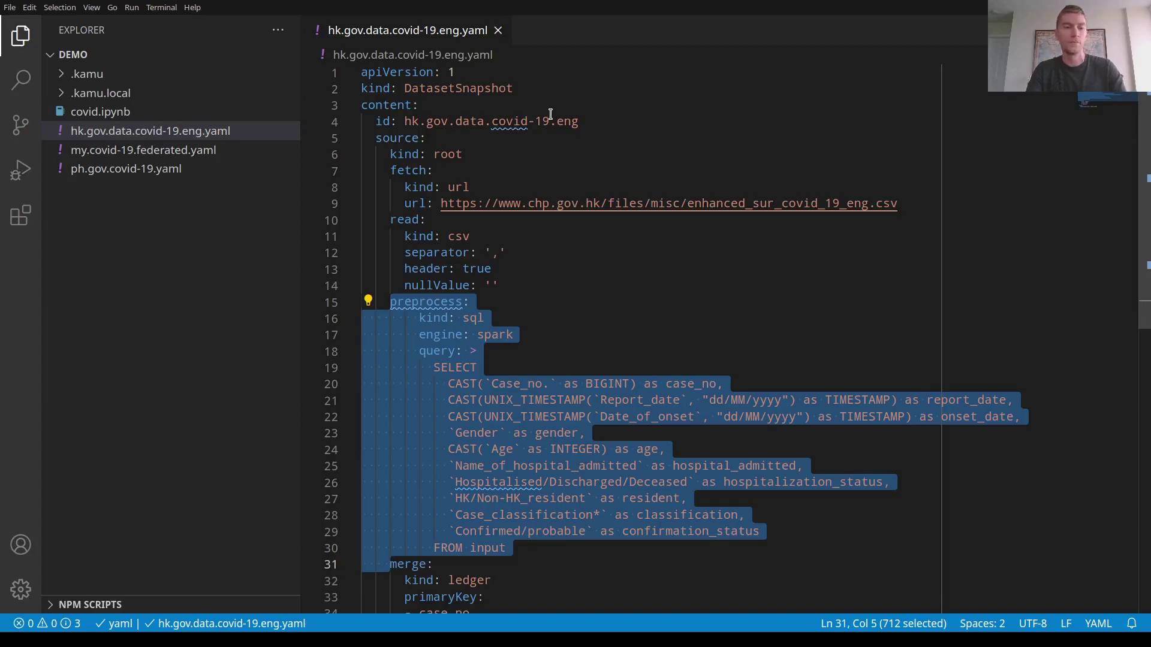
Switch back to the terminal and list the datasets in the kamu workspace
{"action": "key", "text": "alt+Tab"}
{"action": "type", "text": "kamu list"}
{"action": "key", "text": "Return"}
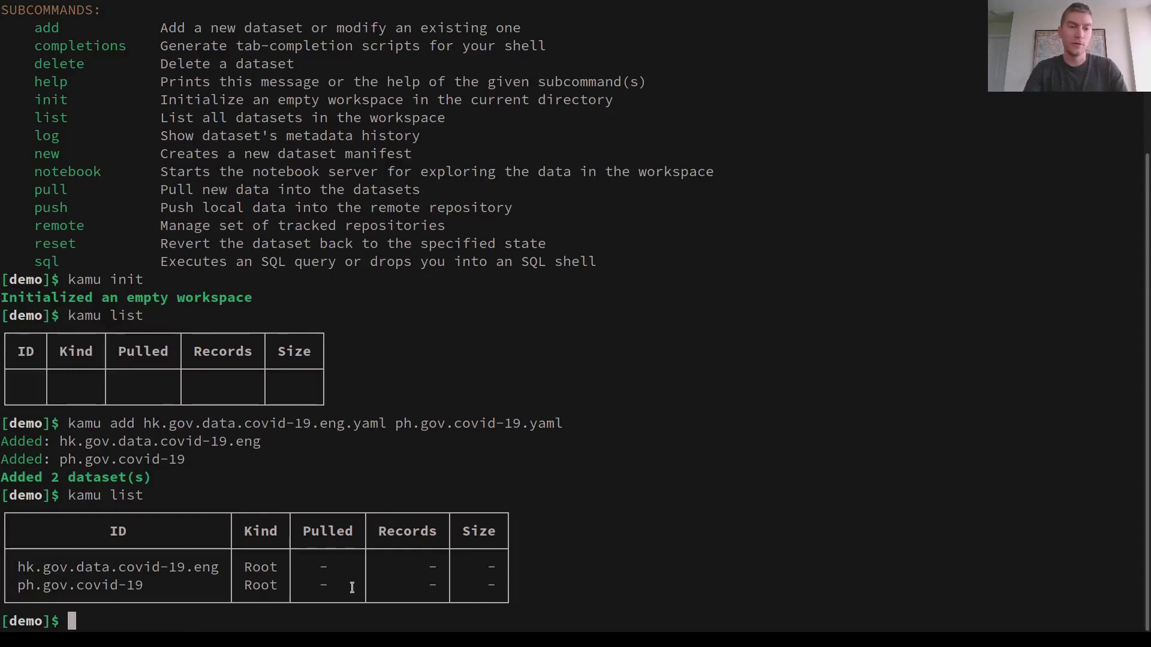
Pull data into all datasets with kamu and follow the update progress of both sources
{"action": "type", "text": "kamu pull --all"}
{"action": "key", "text": "Return"}
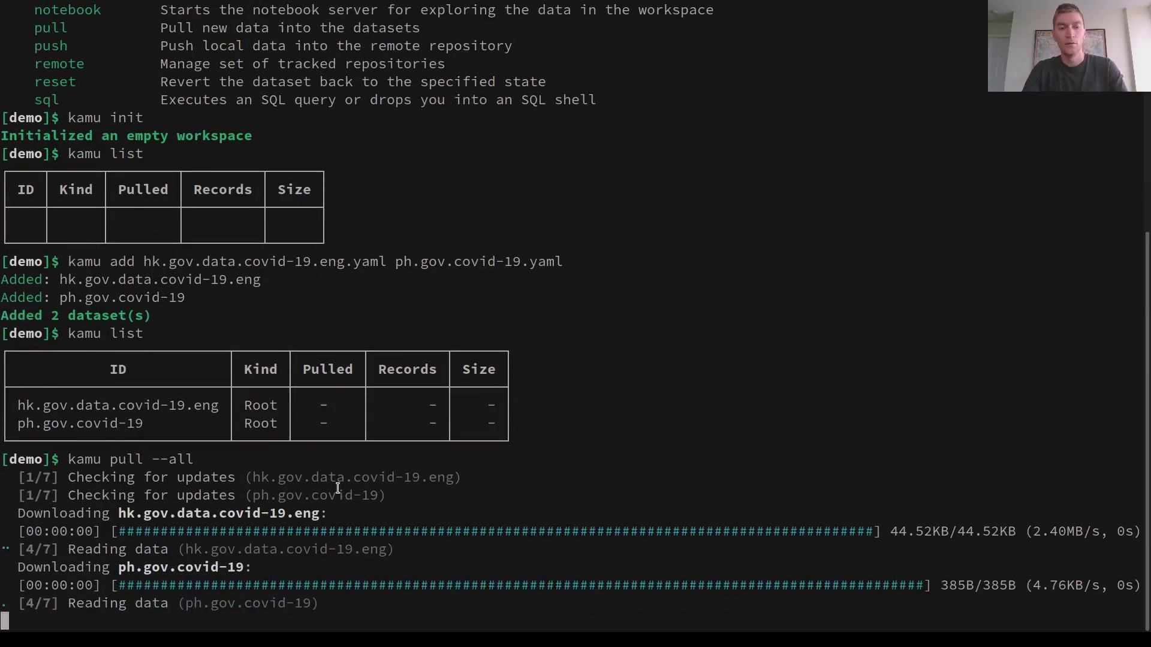
{"action": "double_click", "coordinate": [274, 478]}
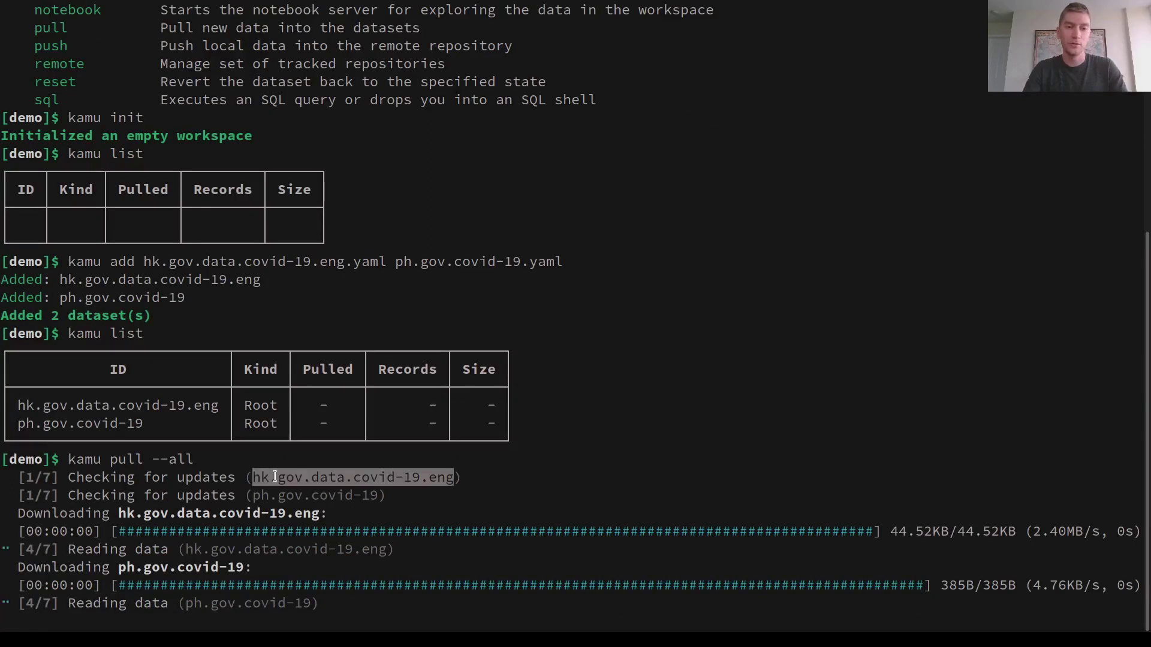
{"action": "double_click", "coordinate": [264, 495]}
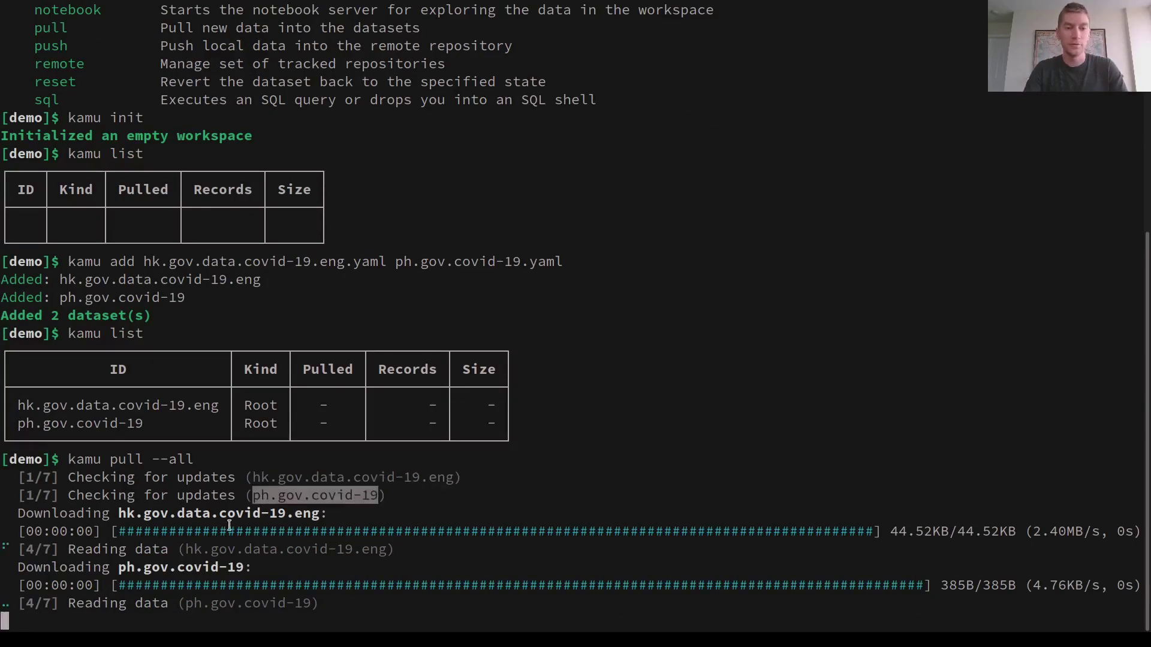
{"action": "left_click", "coordinate": [93, 522]}
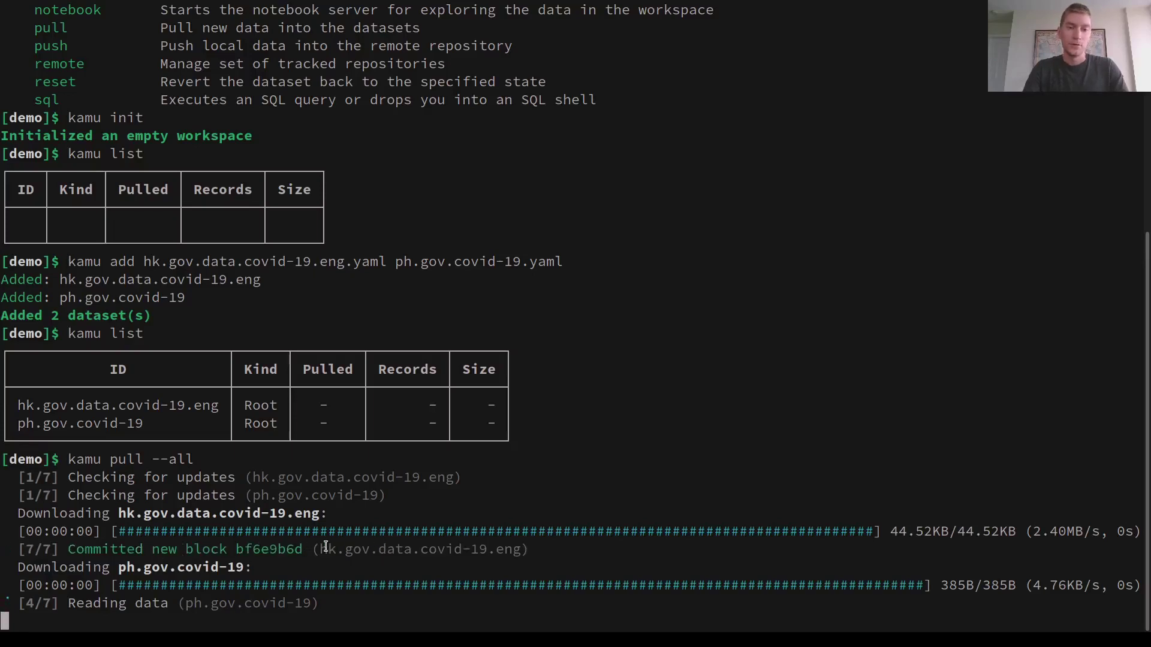
{"action": "triple_click", "coordinate": [328, 547]}
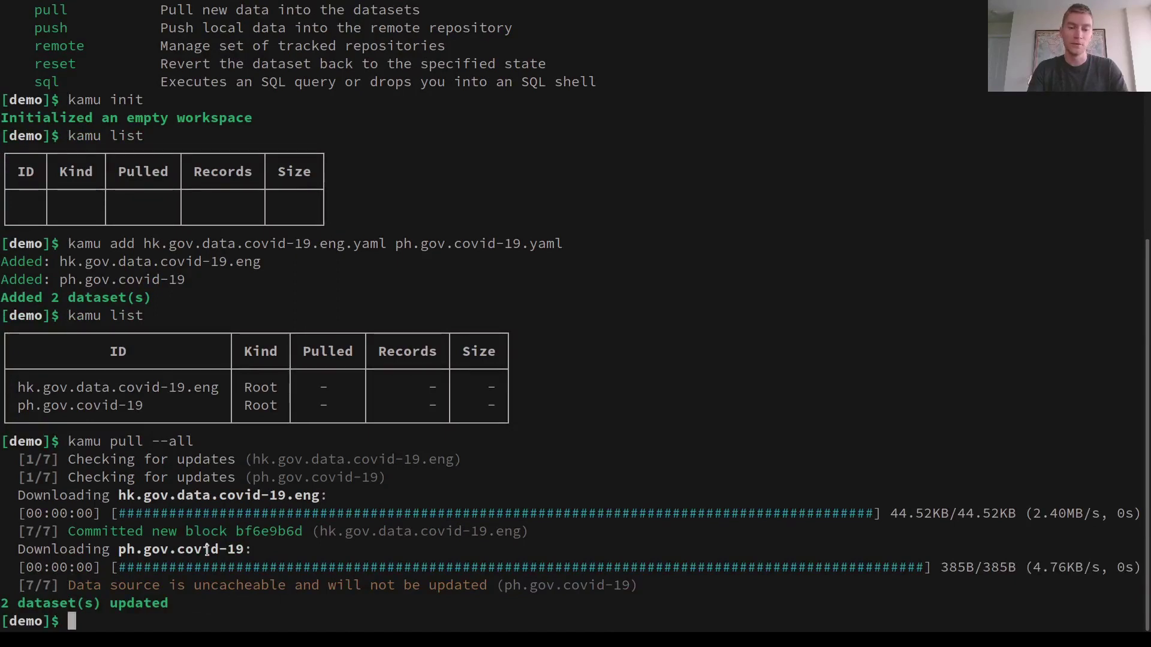
Show the metadata history of the hk.gov.data.covid-19.eng dataset with kamu log
{"action": "type", "text": "kamu log "}
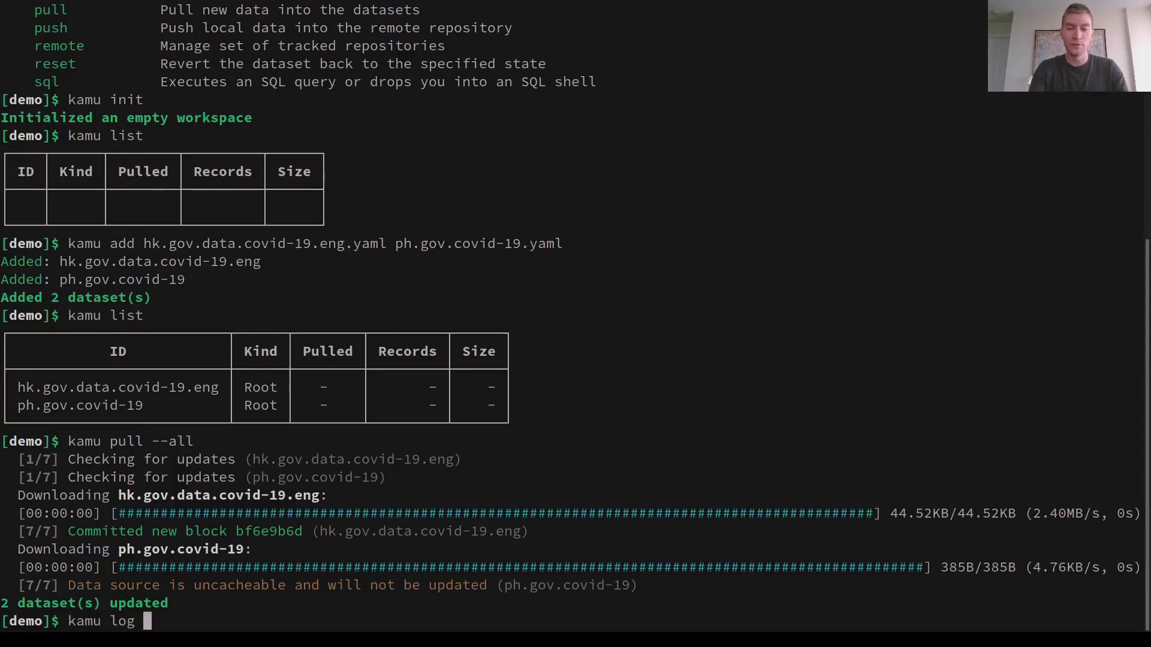
{"action": "type", "text": "h"}
{"action": "key", "text": "Tab"}
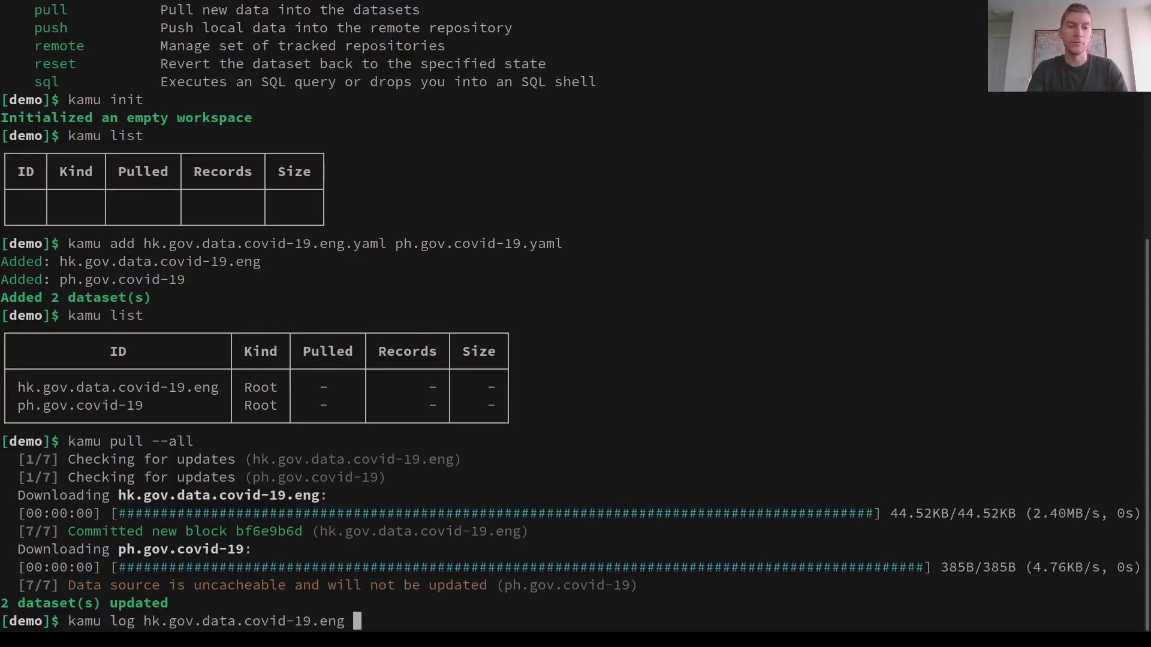
{"action": "key", "text": "Return"}
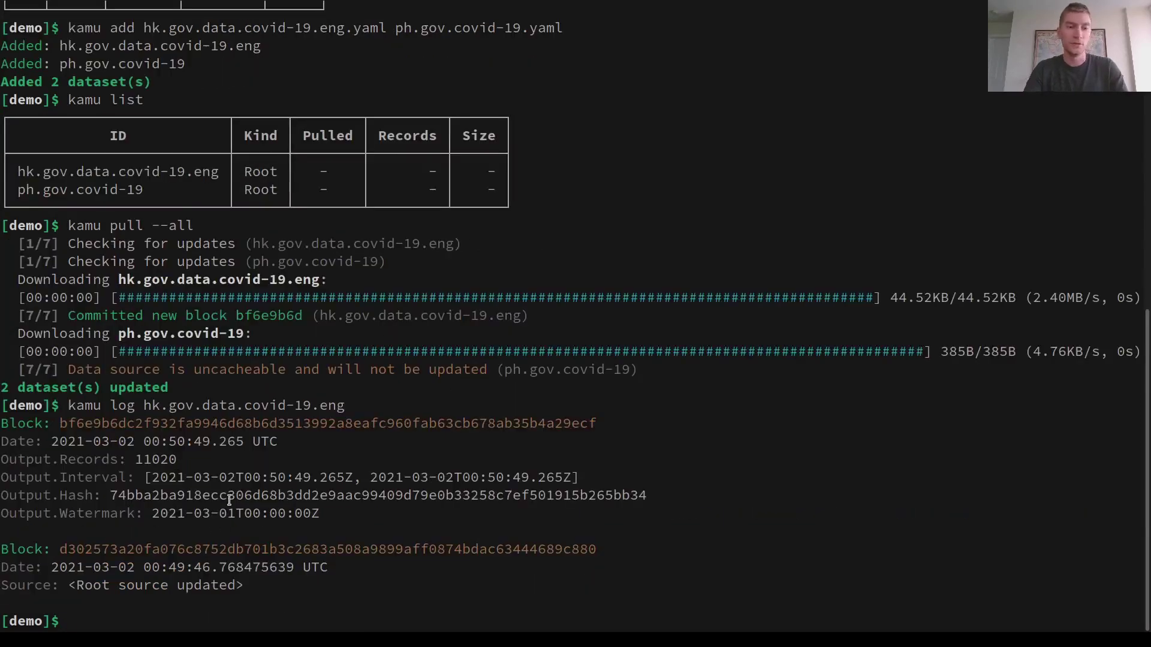
Examine the log's initial root source block and the newer data block by highlighting their hashes and source entry
{"action": "double_click", "coordinate": [153, 546]}
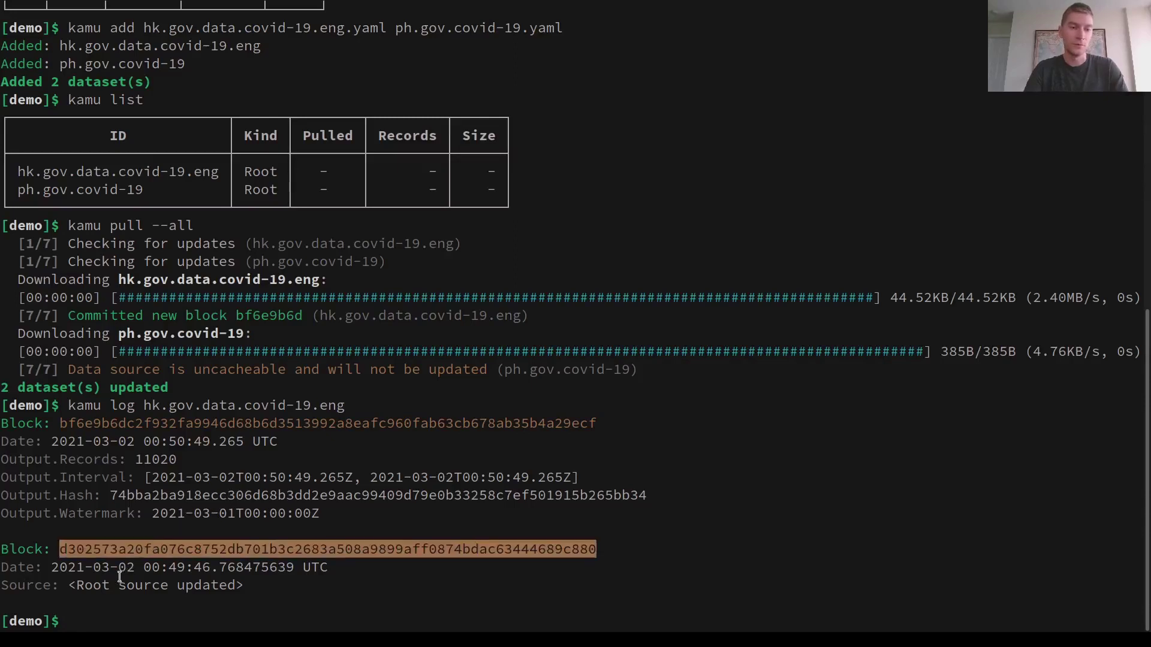
{"action": "triple_click", "coordinate": [84, 585]}
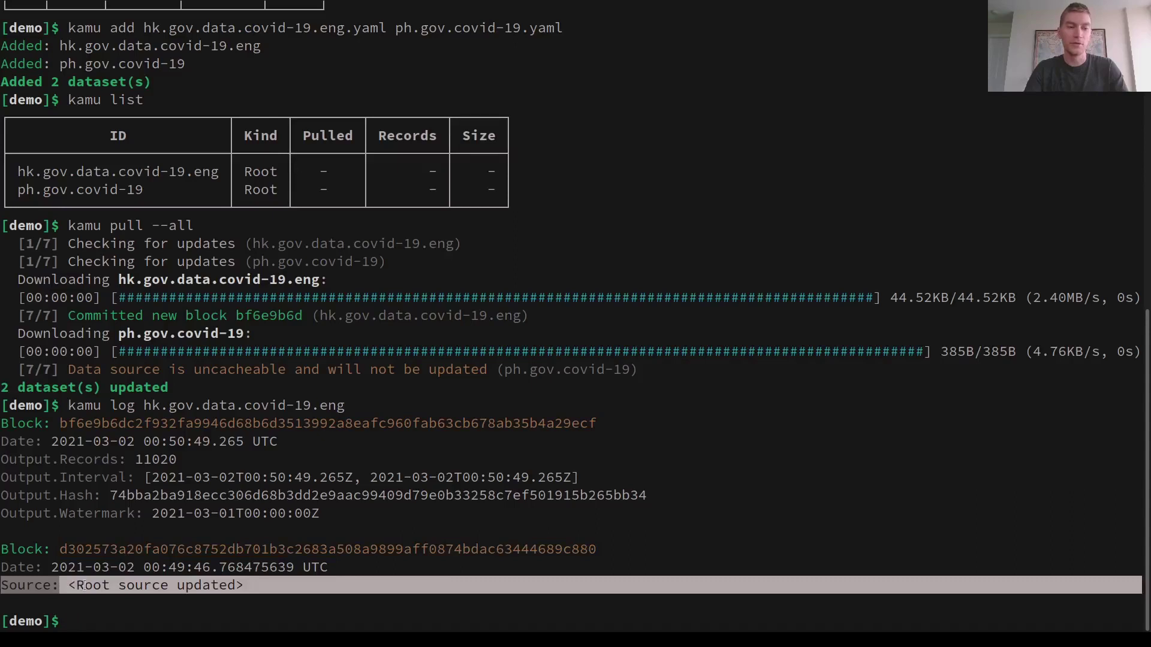
{"action": "double_click", "coordinate": [85, 585]}
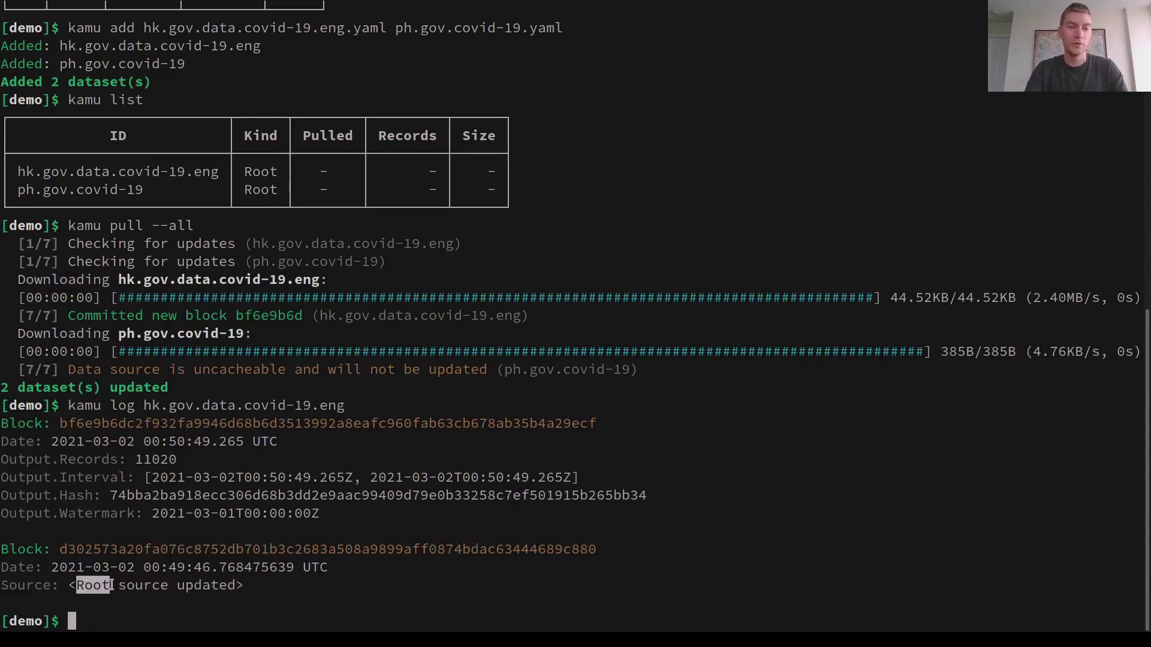
{"action": "left_click", "coordinate": [112, 585]}
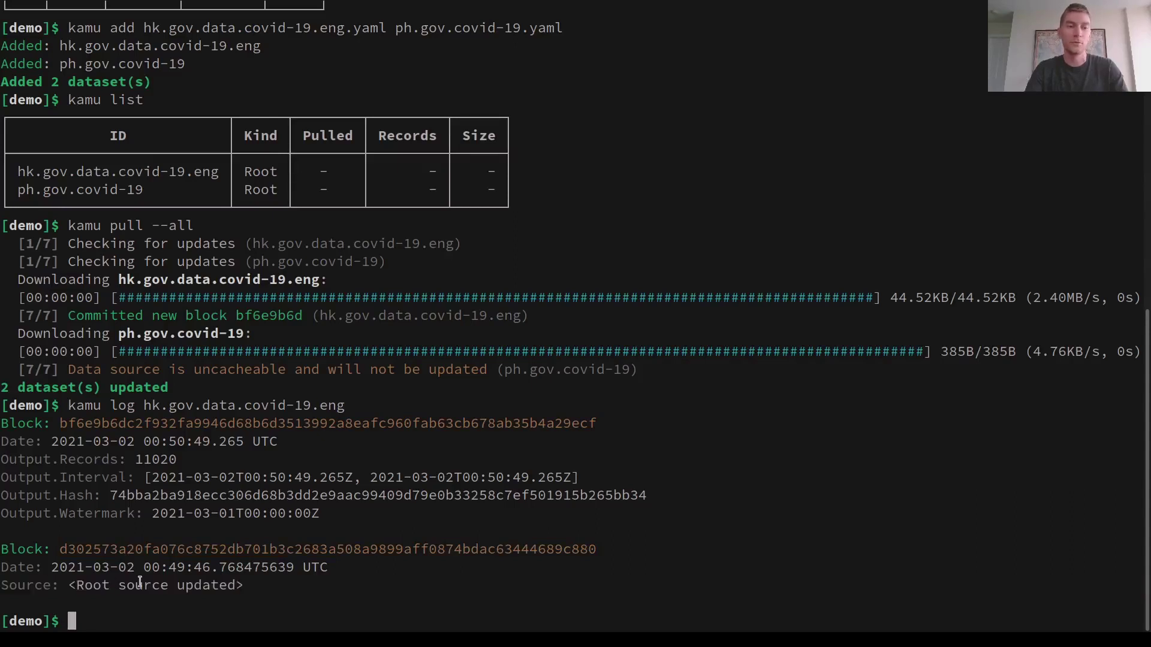
{"action": "double_click", "coordinate": [139, 585]}
{"action": "double_click", "coordinate": [241, 424]}
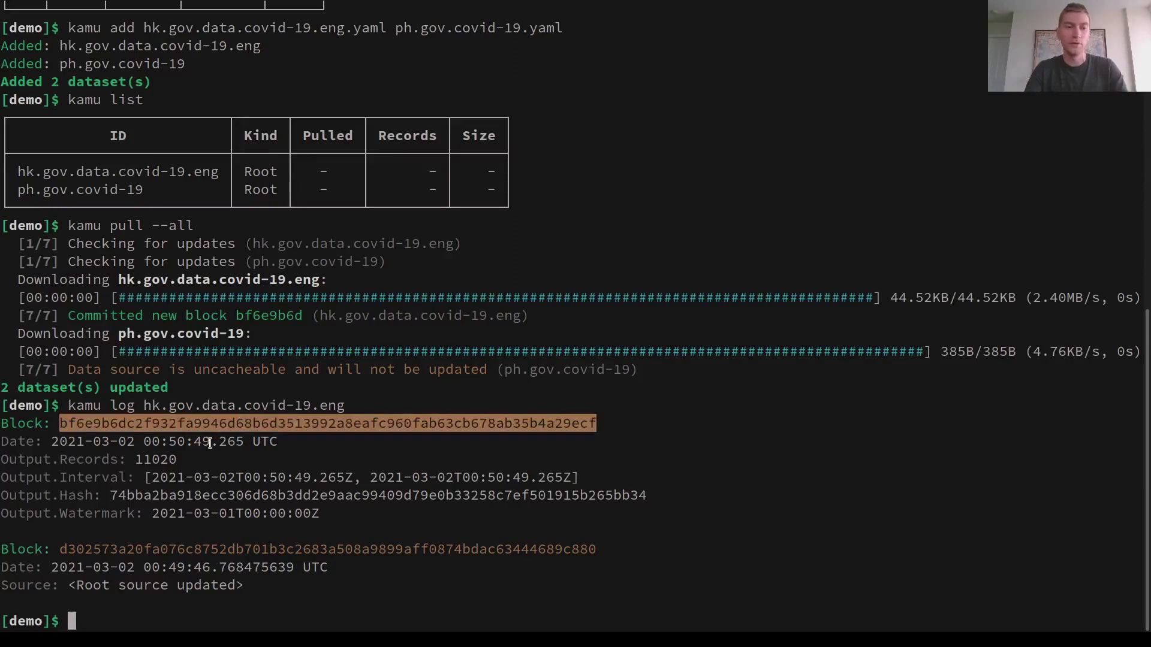
{"action": "left_click", "coordinate": [160, 495]}
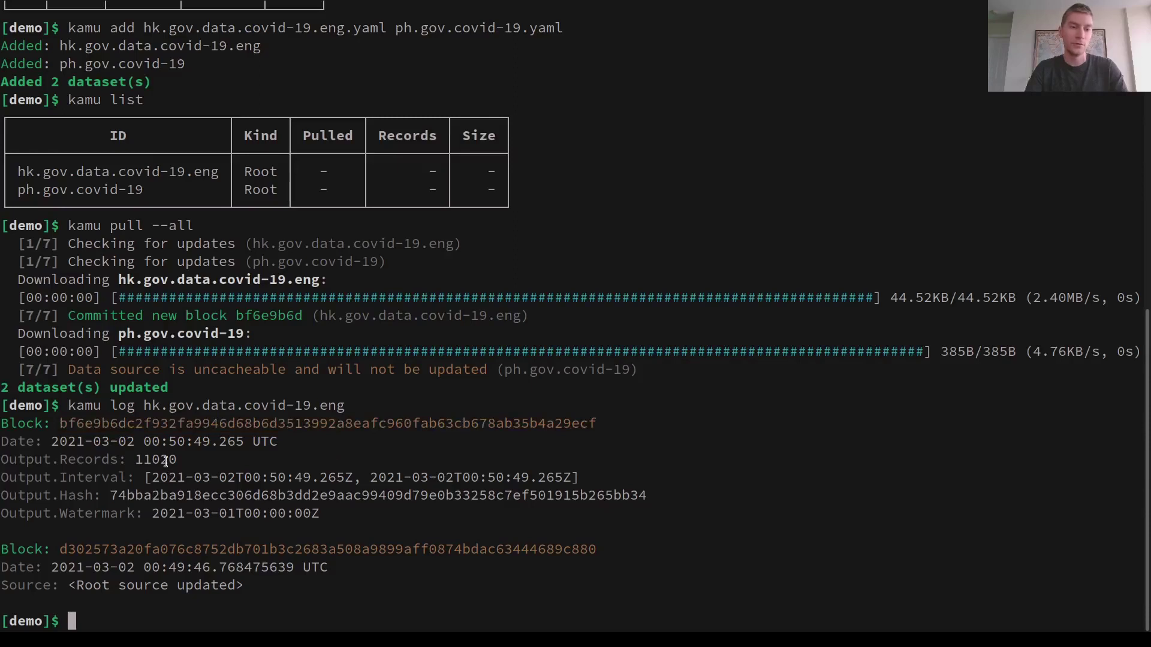
Pull updates for only the Hong Kong COVID-19 dataset, hk.gov.data.covid-19.eng
{"action": "type", "text": "kamu pull h"}
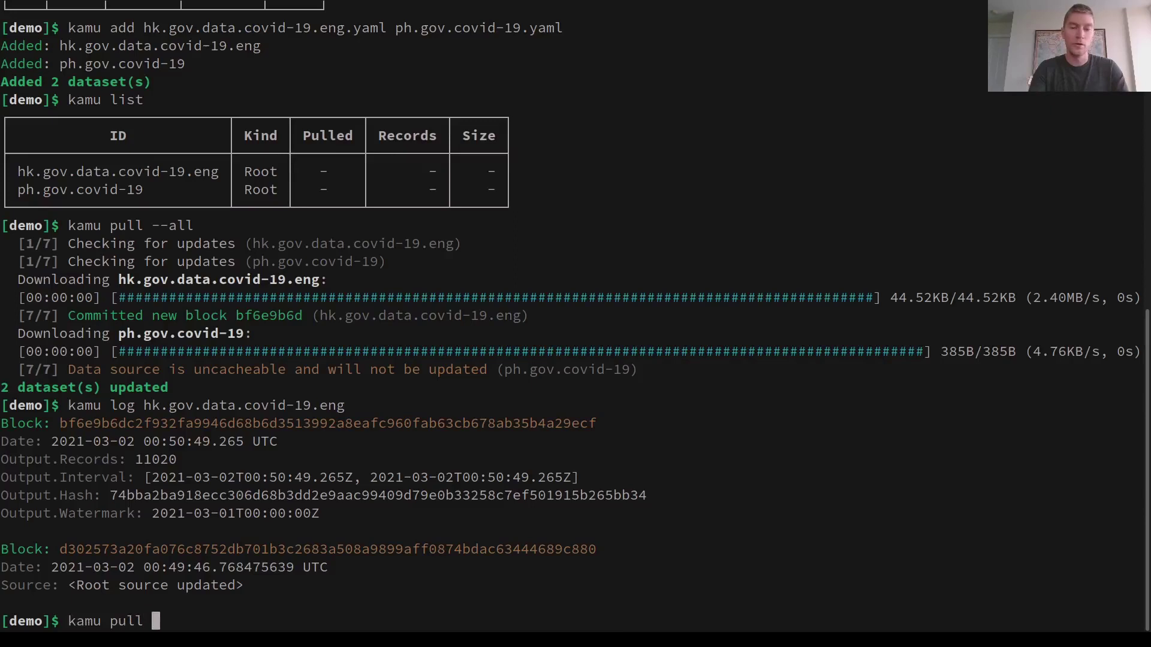
{"action": "key", "text": "Tab"}
{"action": "key", "text": "Return"}
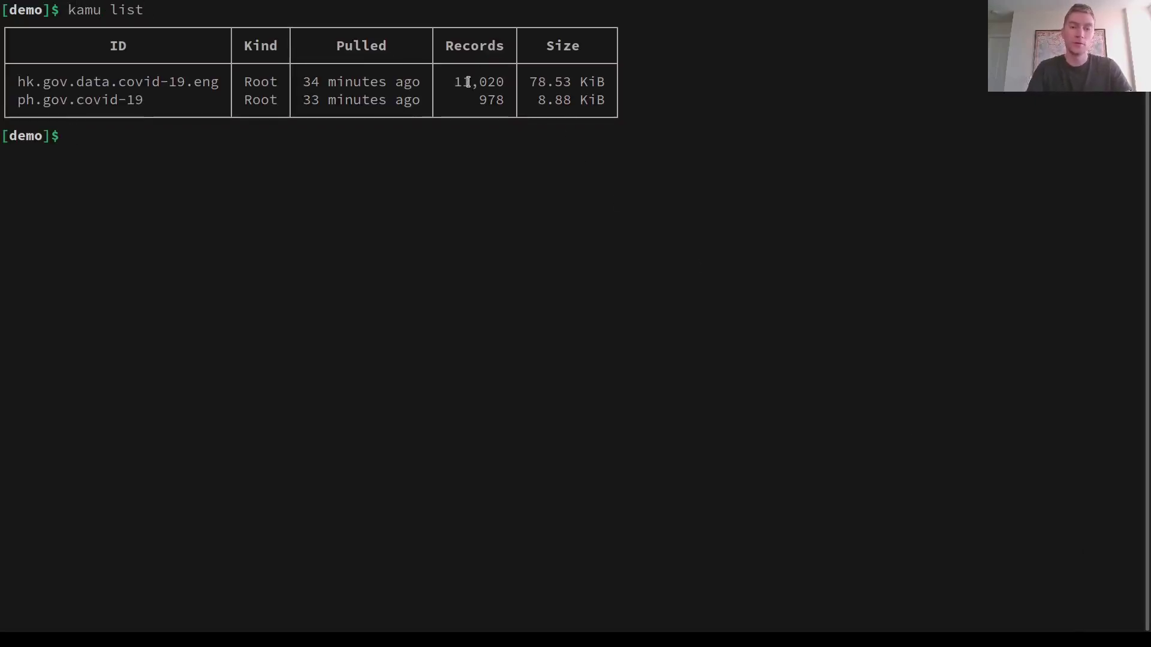
Add the derivative dataset from the manifest my.covid-19.federated.yaml to the workspace with kamu add
{"action": "type", "text": "kamu sql"}
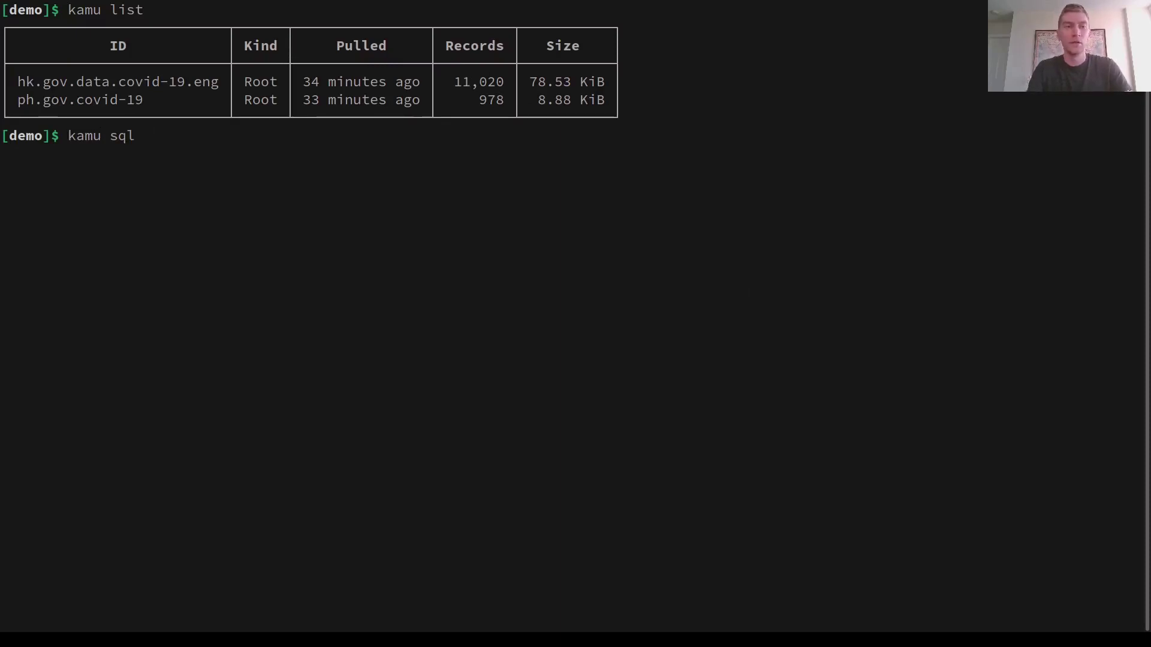
{"action": "key", "text": "BackSpace"}
{"action": "key", "text": "BackSpace"}
{"action": "key", "text": "BackSpace"}
{"action": "key", "text": "BackSpace"}
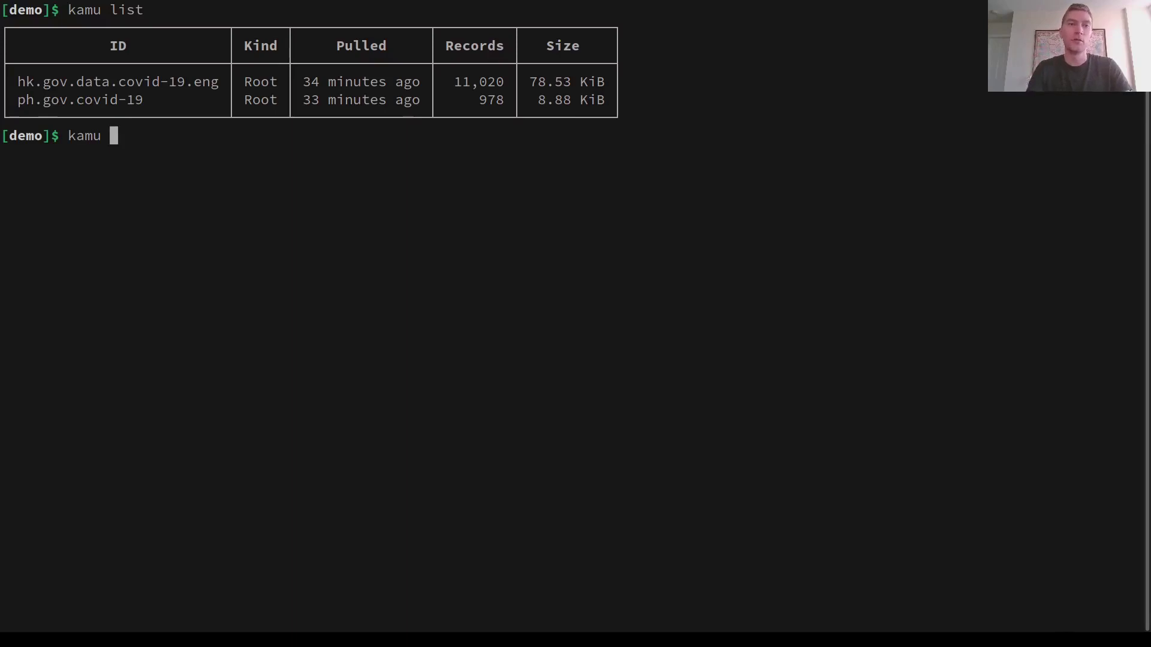
{"action": "type", "text": "ka"}
{"action": "key", "text": "BackSpace"}
{"action": "key", "text": "BackSpace"}
{"action": "type", "text": "add my.covid-19.federated.yaml"}
{"action": "key", "text": "Return"}
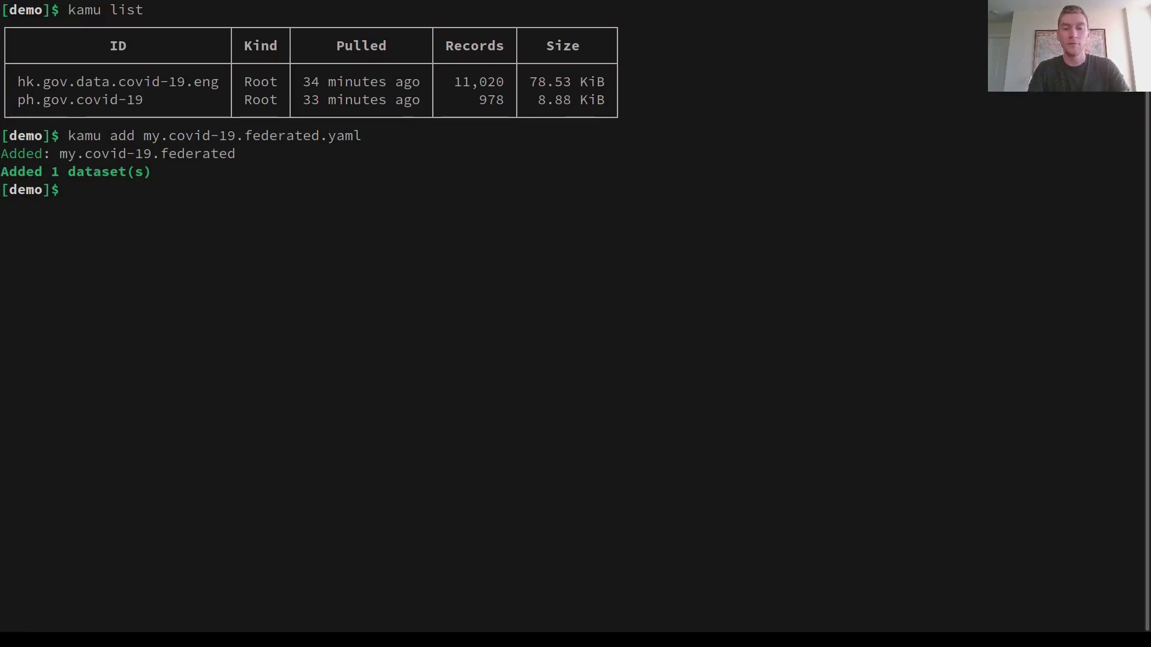
List the workspace datasets with kamu list and highlight the kind of my.covid-19.federated
{"action": "type", "text": "kamu list"}
{"action": "key", "text": "Return"}
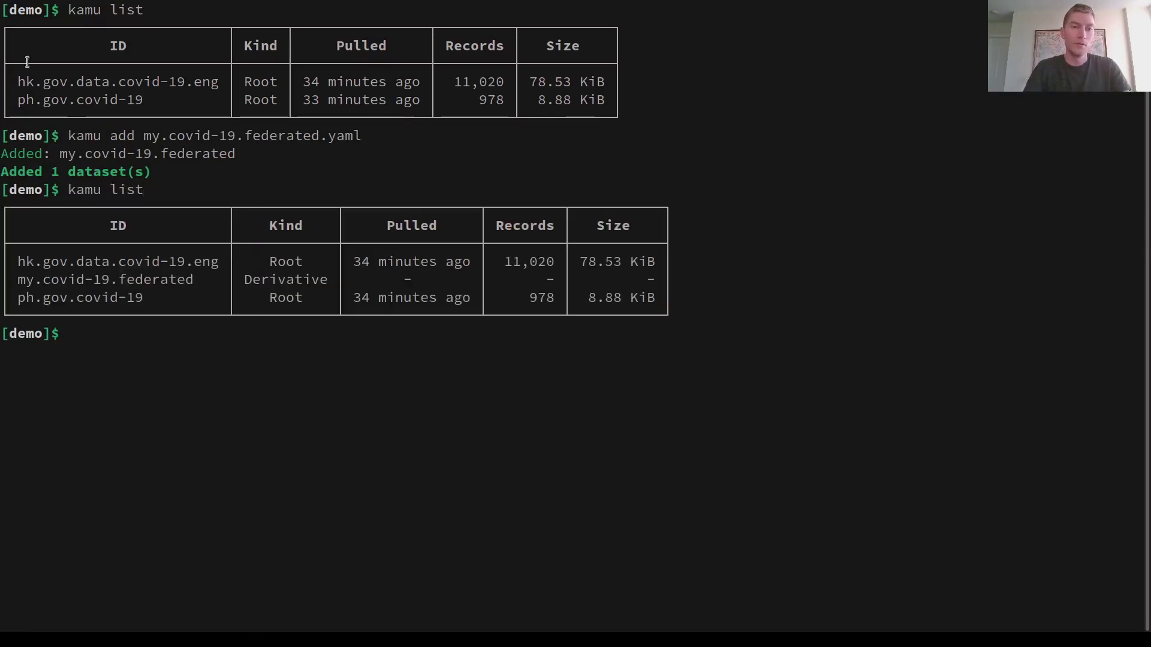
{"action": "double_click", "coordinate": [286, 277]}
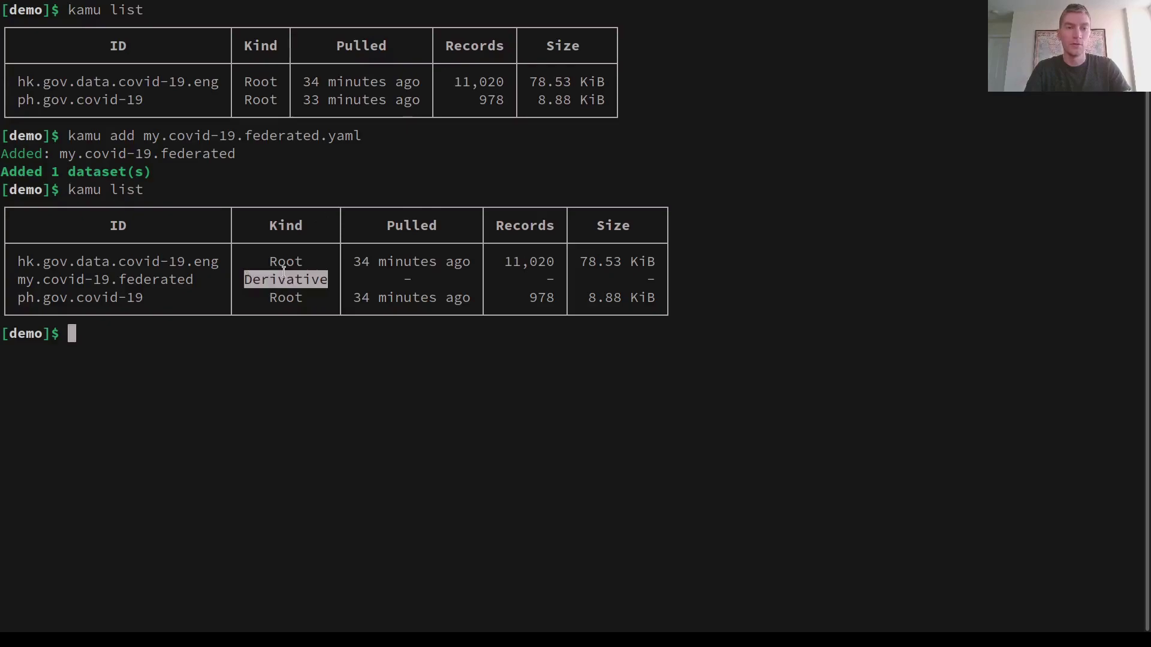
Switch to VS Code and examine the source kind and the two input datasets in my.covid-19.federated.yaml
{"action": "key", "text": "alt+Tab"}
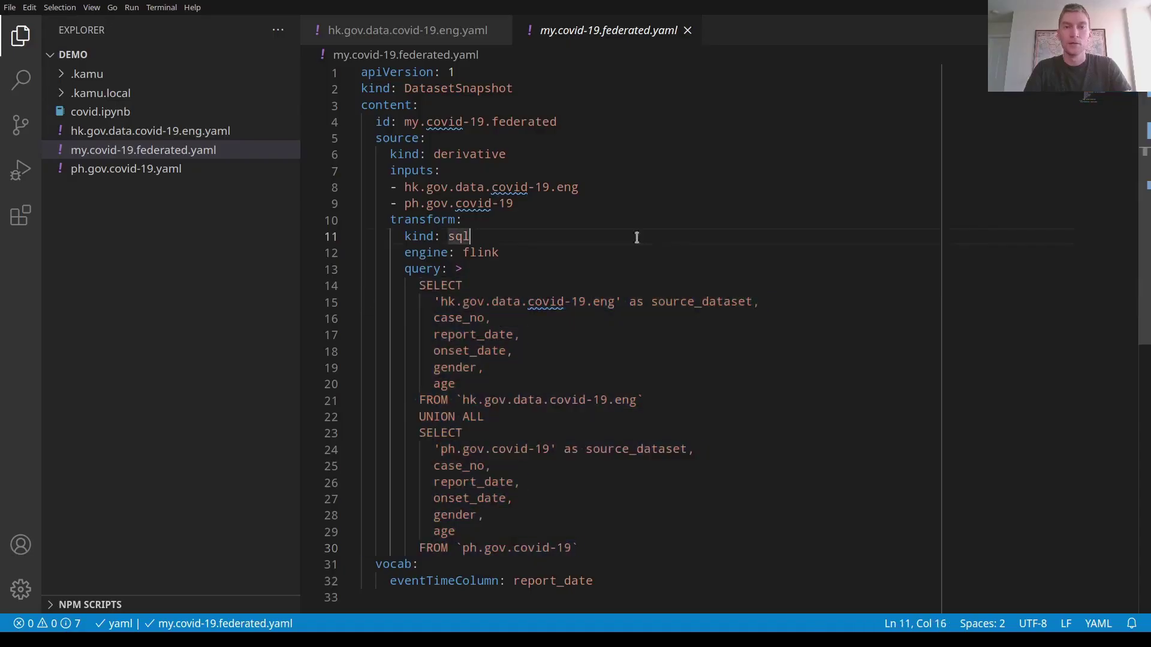
{"action": "left_click", "coordinate": [582, 121]}
{"action": "key", "text": "Down"}
{"action": "key", "text": "Down"}
{"action": "key", "text": "Home"}
{"action": "key", "text": "shift+End"}
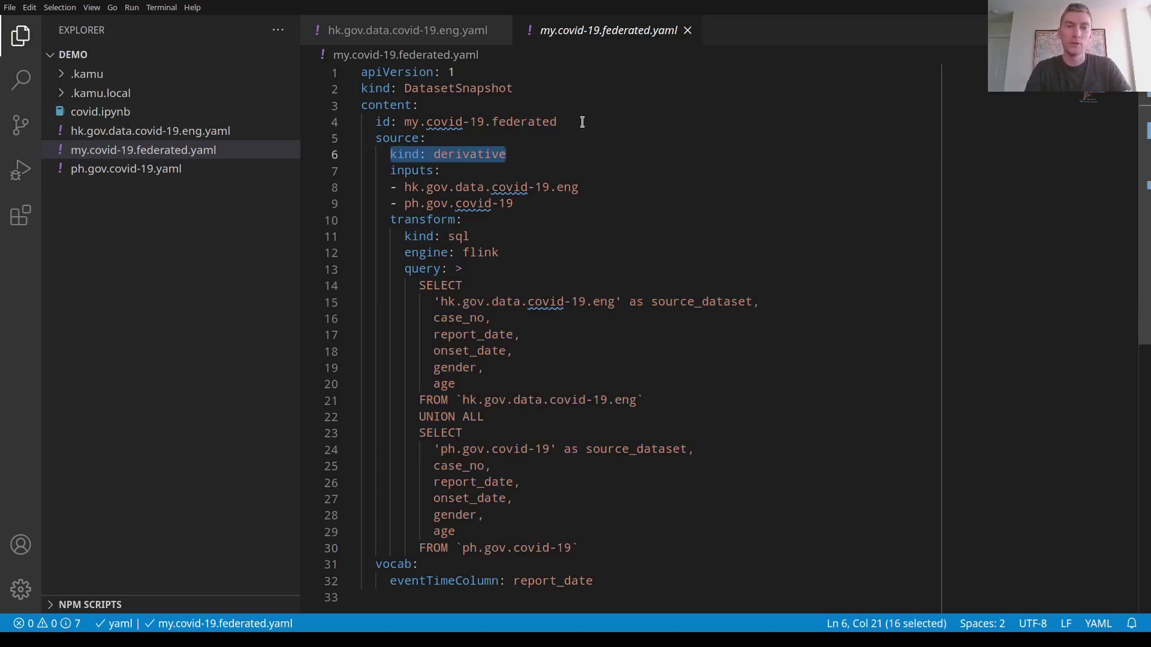
{"action": "key", "text": "Home"}
{"action": "key", "text": "Down"}
{"action": "key", "text": "Down"}
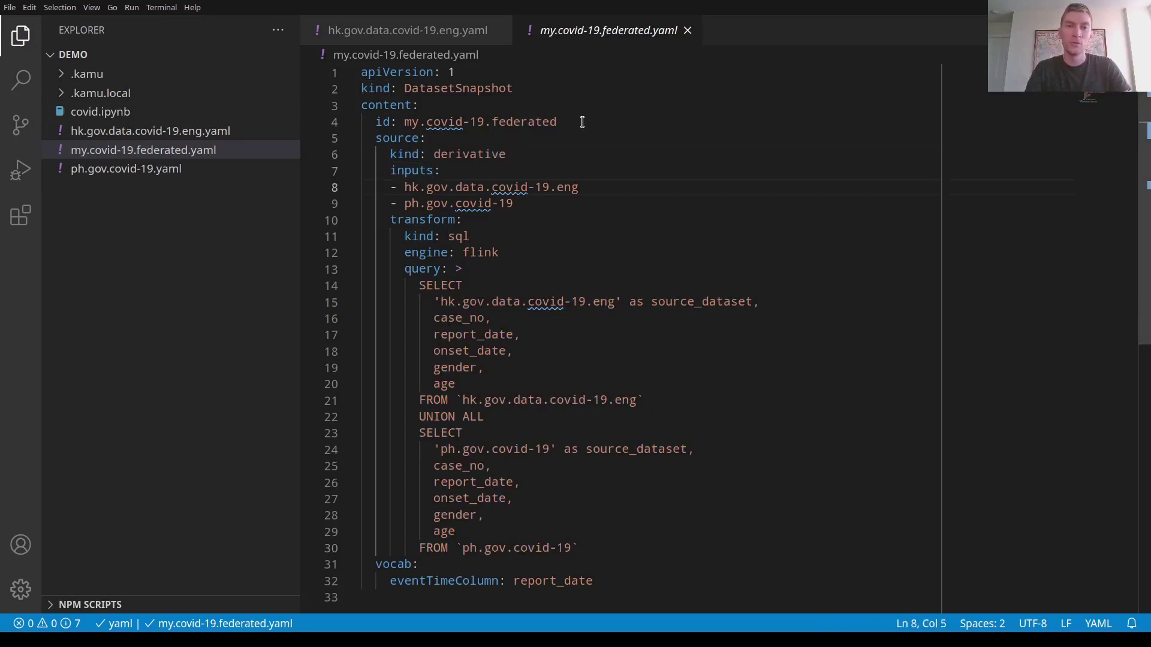
{"action": "key", "text": "shift+Down"}
{"action": "key", "text": "shift+Down"}
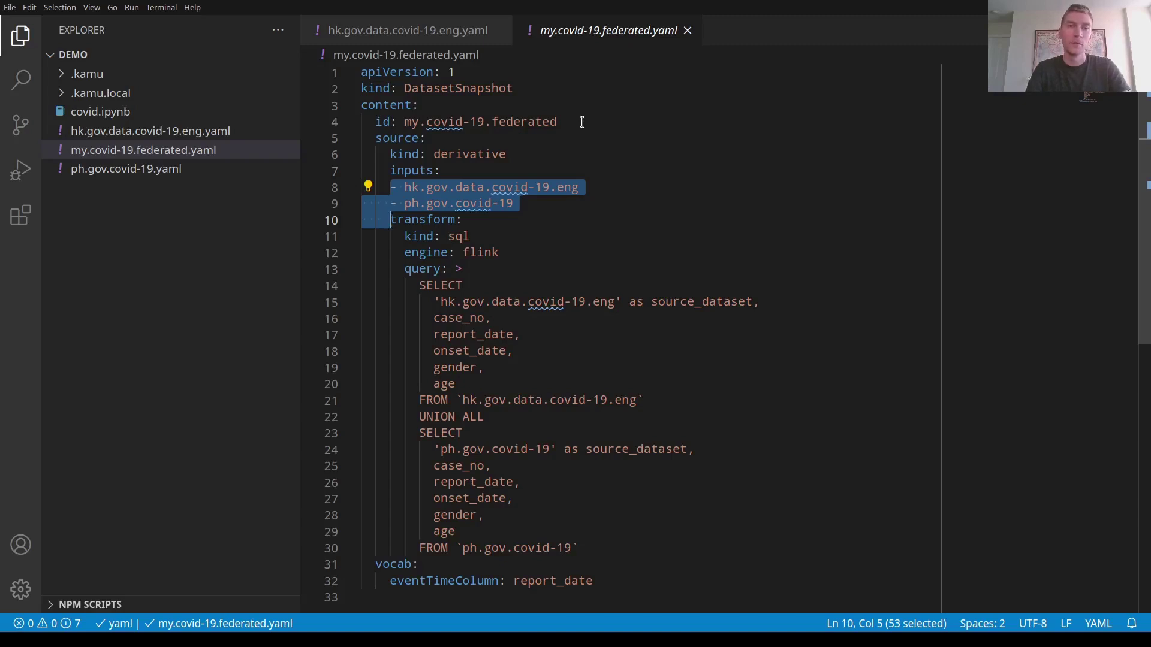
Examine the kind, engine and query entries of the transform section, ending at the first SELECT
{"action": "key", "text": "Down"}
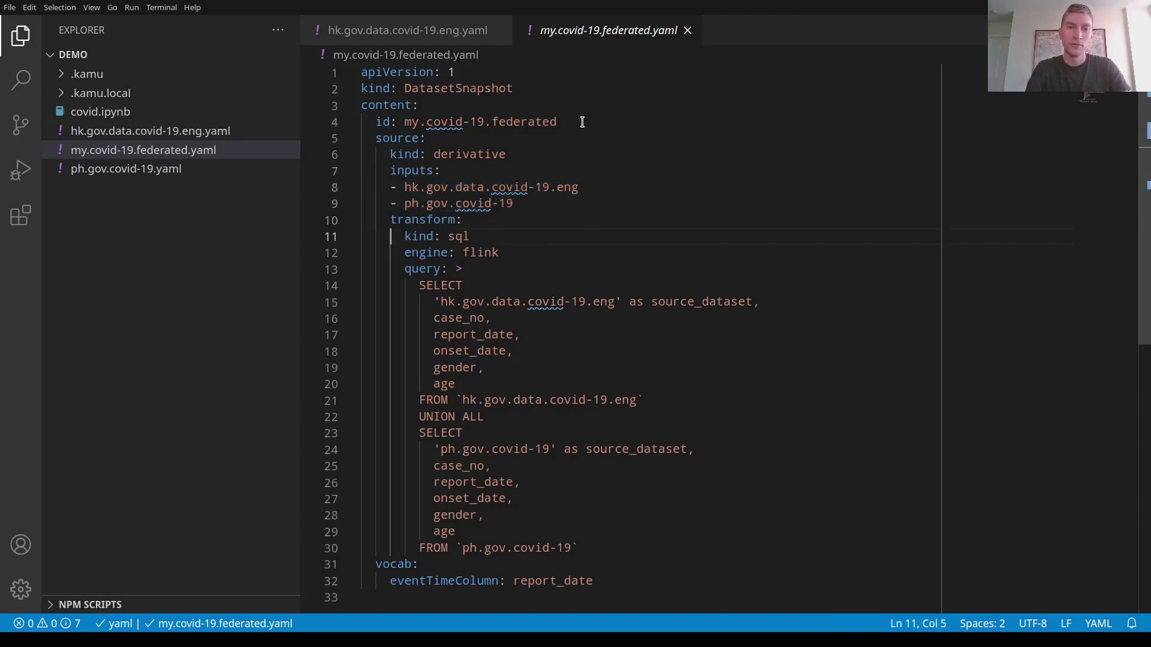
{"action": "key", "text": "ctrl+Right"}
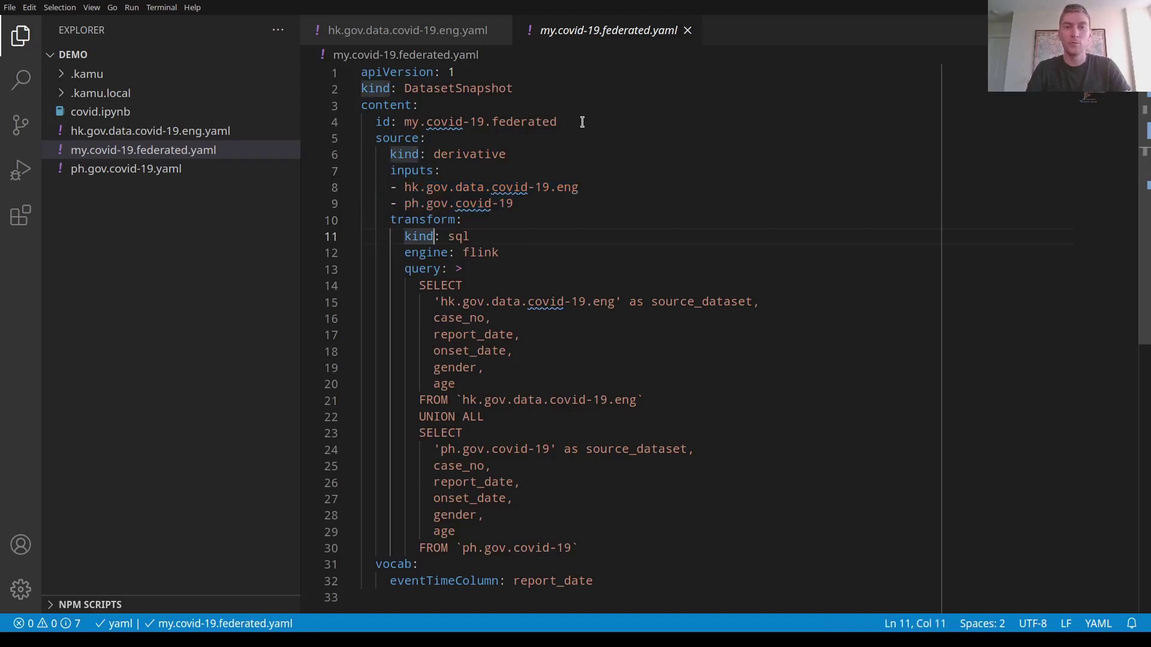
{"action": "key", "text": "Down"}
{"action": "key", "text": "Down"}
{"action": "key", "text": "Down"}
{"action": "key", "text": "Up"}
{"action": "key", "text": "ctrl+Left"}
{"action": "key", "text": "Down"}
{"action": "key", "text": "Right"}
{"action": "key", "text": "Right"}
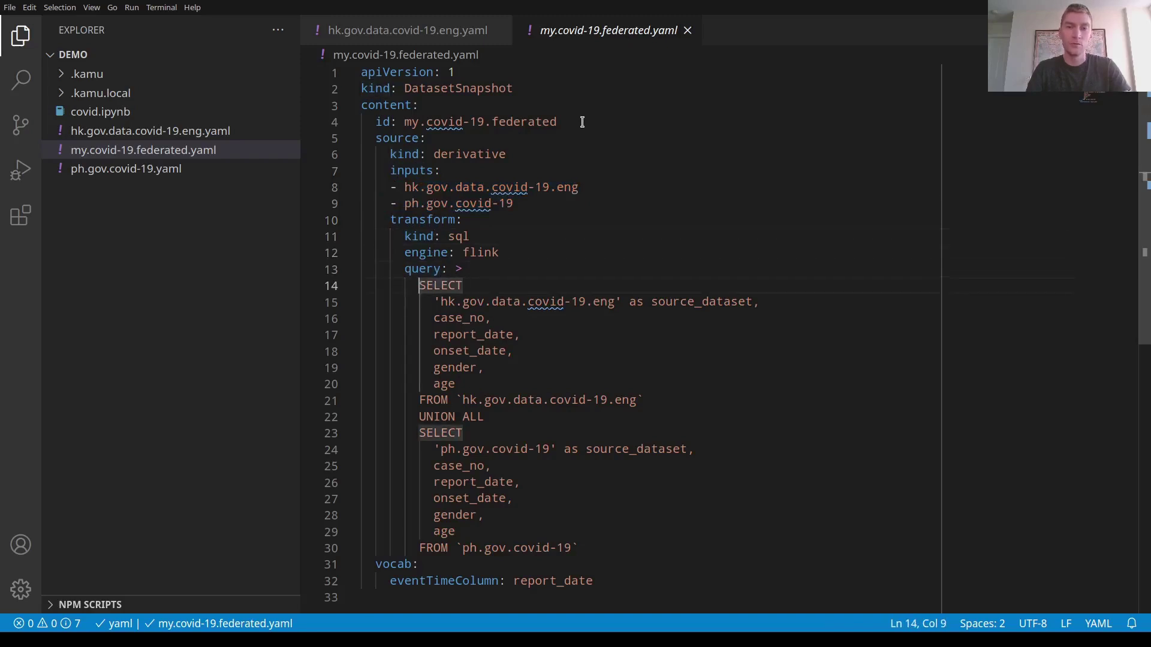
Highlight the query's first SELECT on hk.gov.data.covid-19.eng and examine the UNION ALL line below it
{"action": "key", "text": "shift+Down"}
{"action": "key", "text": "shift+Down"}
{"action": "key", "text": "shift+Down"}
{"action": "key", "text": "shift+Down"}
{"action": "key", "text": "shift+Down"}
{"action": "key", "text": "shift+Down"}
{"action": "key", "text": "shift+Down"}
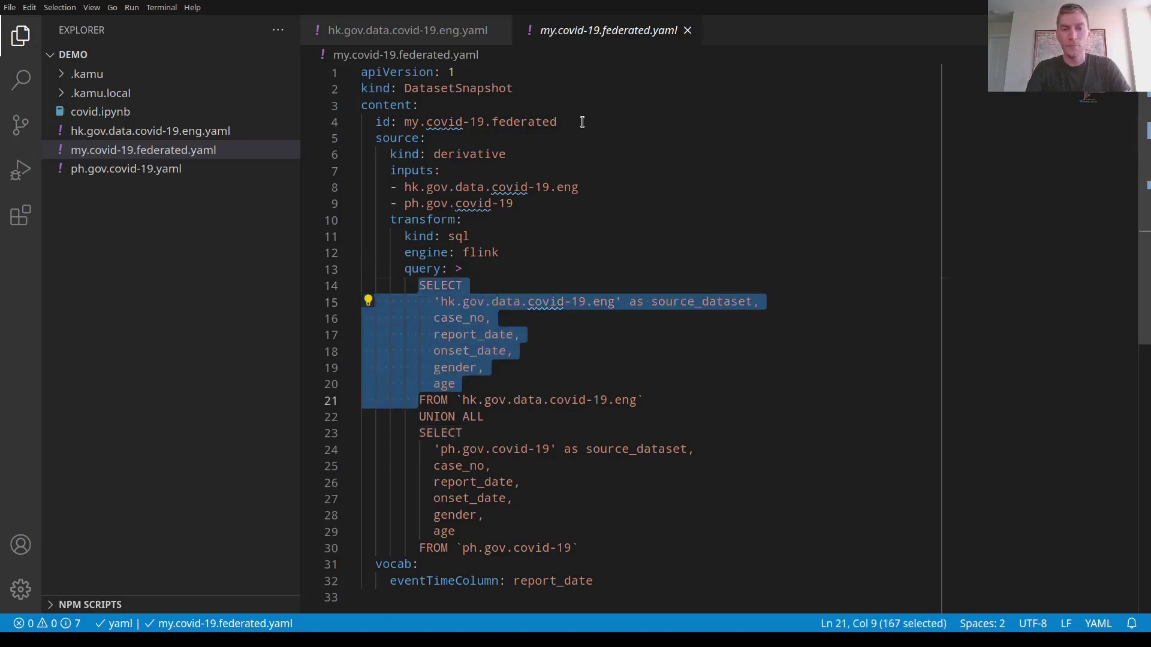
{"action": "key", "text": "shift+End"}
{"action": "key", "text": "Down"}
{"action": "key", "text": "Up"}
{"action": "key", "text": "Down"}
{"action": "key", "text": "shift+Home"}
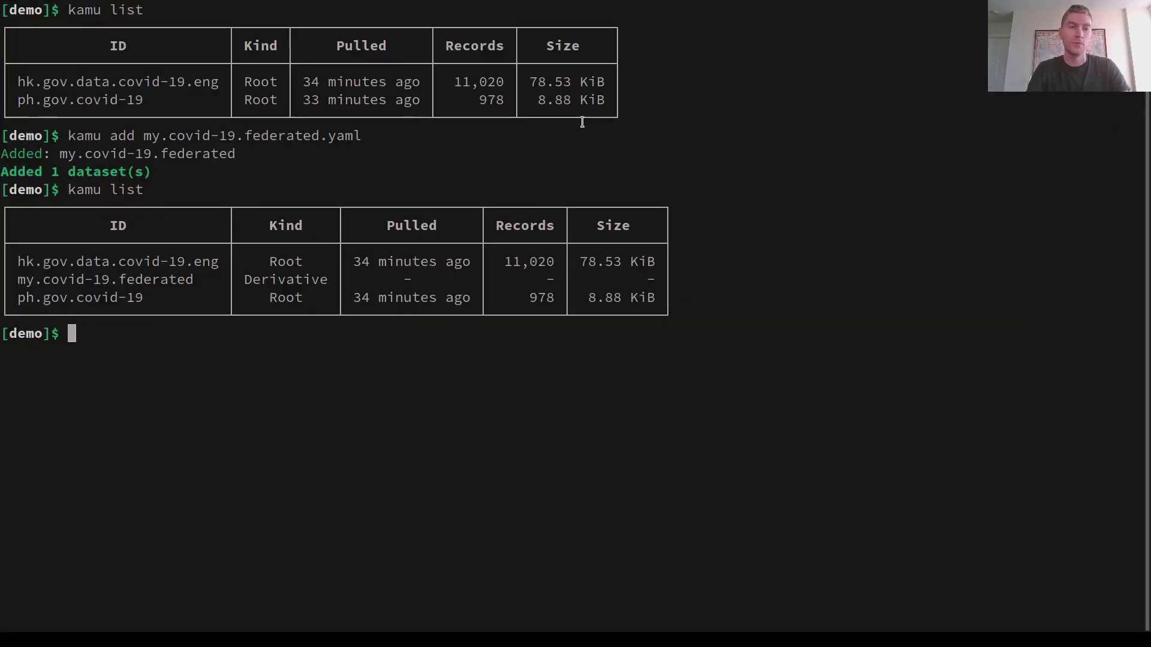
Back in the terminal, pull the derivative dataset my.covid-19.federated with kamu
{"action": "type", "text": "kamu "}
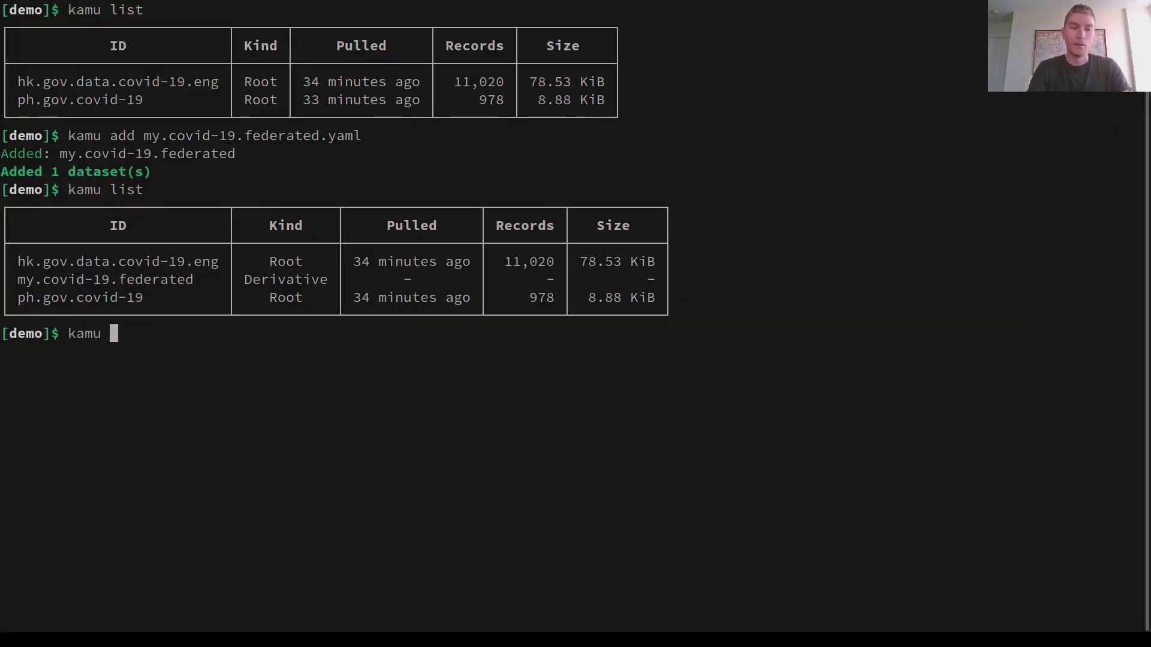
{"action": "type", "text": "pull m"}
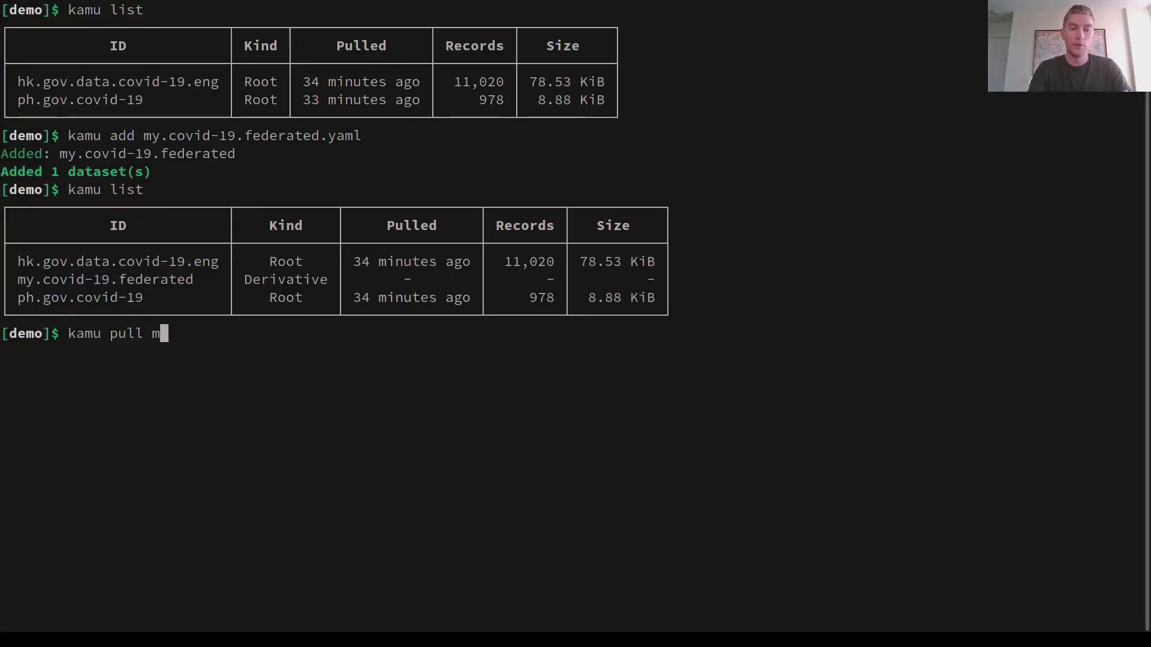
{"action": "key", "text": "Tab"}
{"action": "key", "text": "Return"}
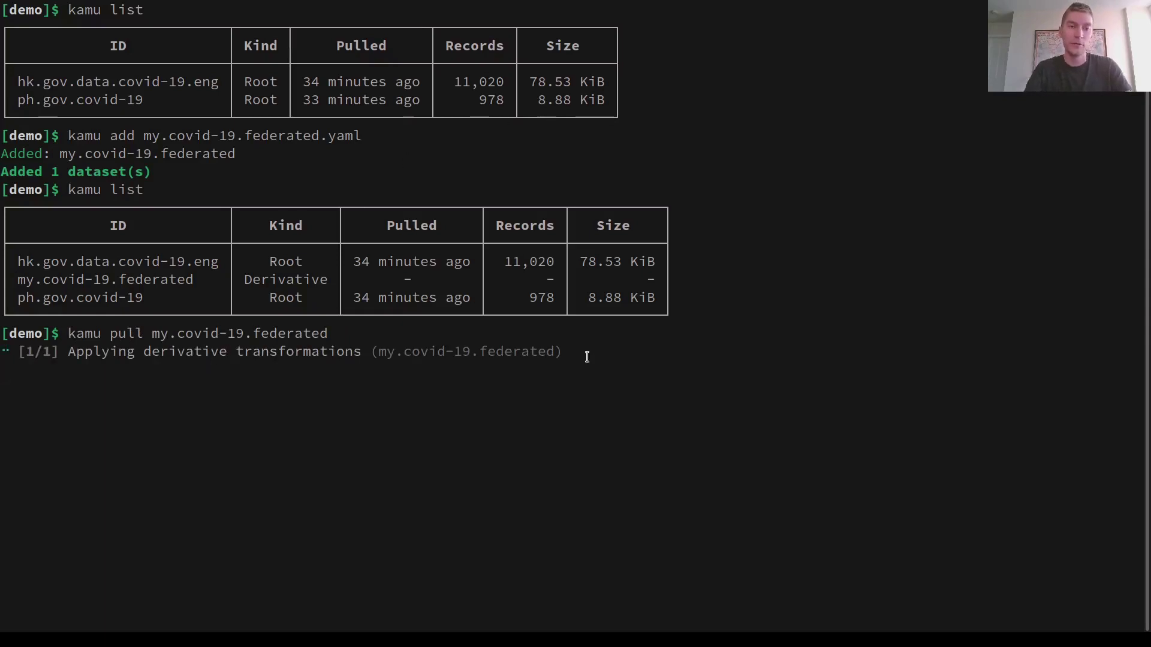
Return to the manifest in VS Code and review the whole transform block, from its kind through the final FROM line
{"action": "key", "text": "alt+Tab"}
{"action": "left_click", "coordinate": [677, 272]}
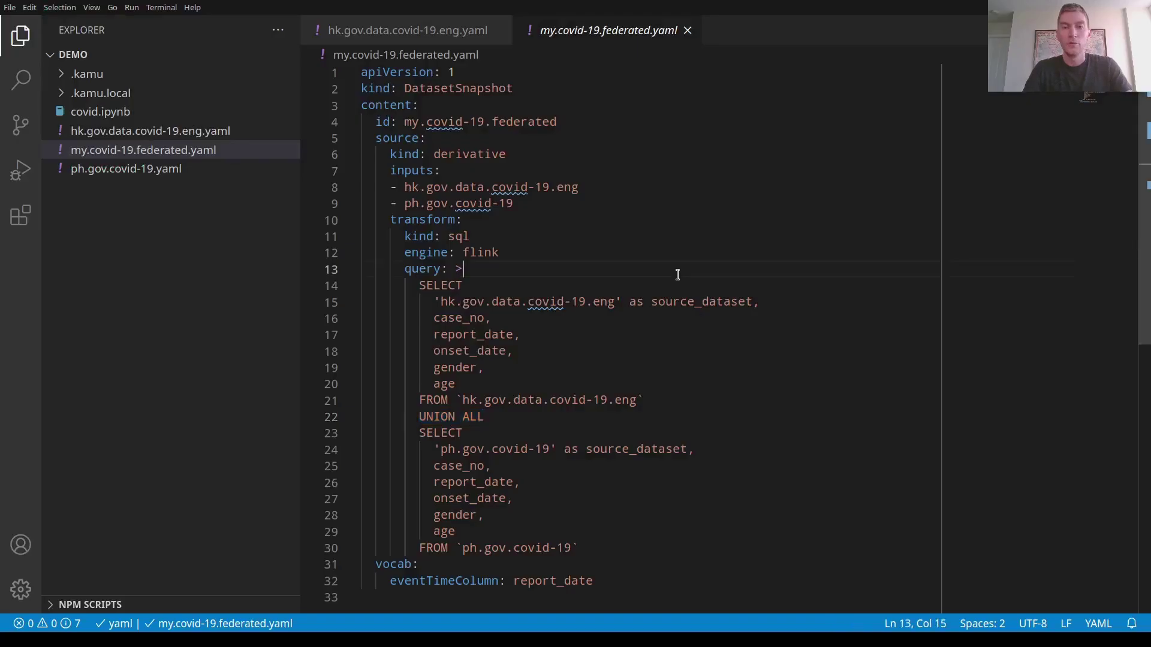
{"action": "left_click", "coordinate": [561, 253]}
{"action": "key", "text": "ctrl+shift+Left"}
{"action": "key", "text": "shift+Home"}
{"action": "key", "text": "Up"}
{"action": "key", "text": "shift+Down"}
{"action": "key", "text": "shift+Down"}
{"action": "key", "text": "shift+Down"}
{"action": "key", "text": "shift+Down"}
{"action": "key", "text": "shift+Down"}
{"action": "key", "text": "shift+Down"}
{"action": "key", "text": "shift+Down"}
{"action": "key", "text": "shift+Down"}
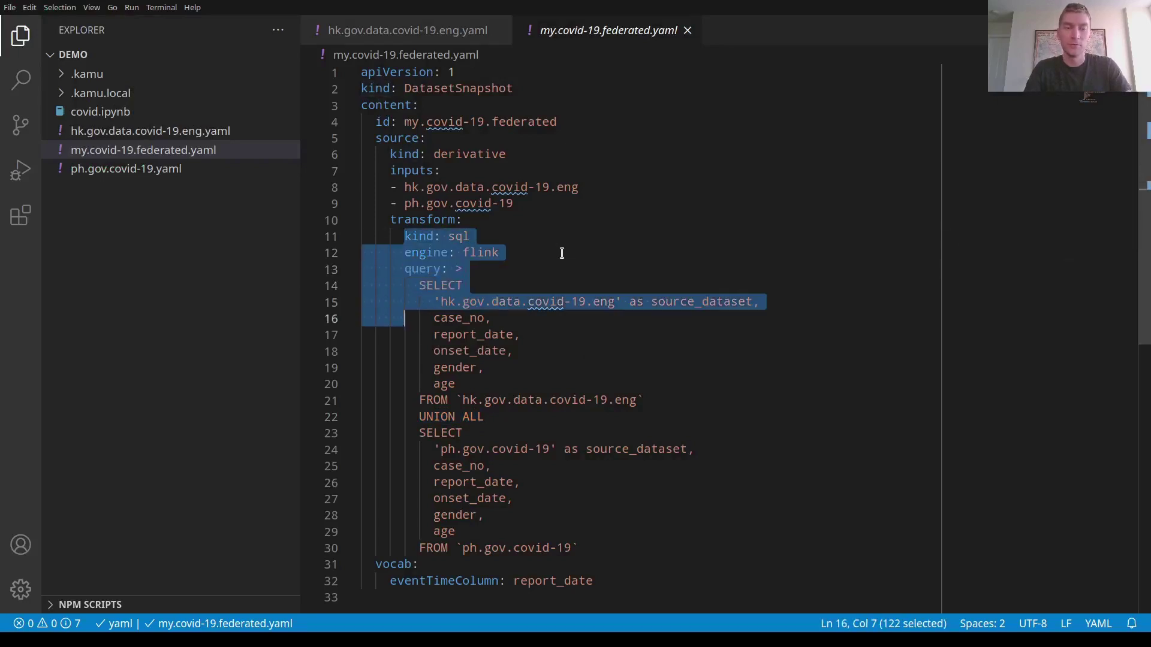
{"action": "key", "text": "shift+Down"}
{"action": "key", "text": "shift+Down"}
{"action": "key", "text": "shift+Down"}
{"action": "key", "text": "shift+Down"}
{"action": "key", "text": "shift+Down"}
{"action": "key", "text": "shift+Down"}
{"action": "key", "text": "shift+Down"}
{"action": "key", "text": "shift+Down"}
{"action": "key", "text": "shift+Down"}
{"action": "key", "text": "shift+Down"}
{"action": "key", "text": "shift+Down"}
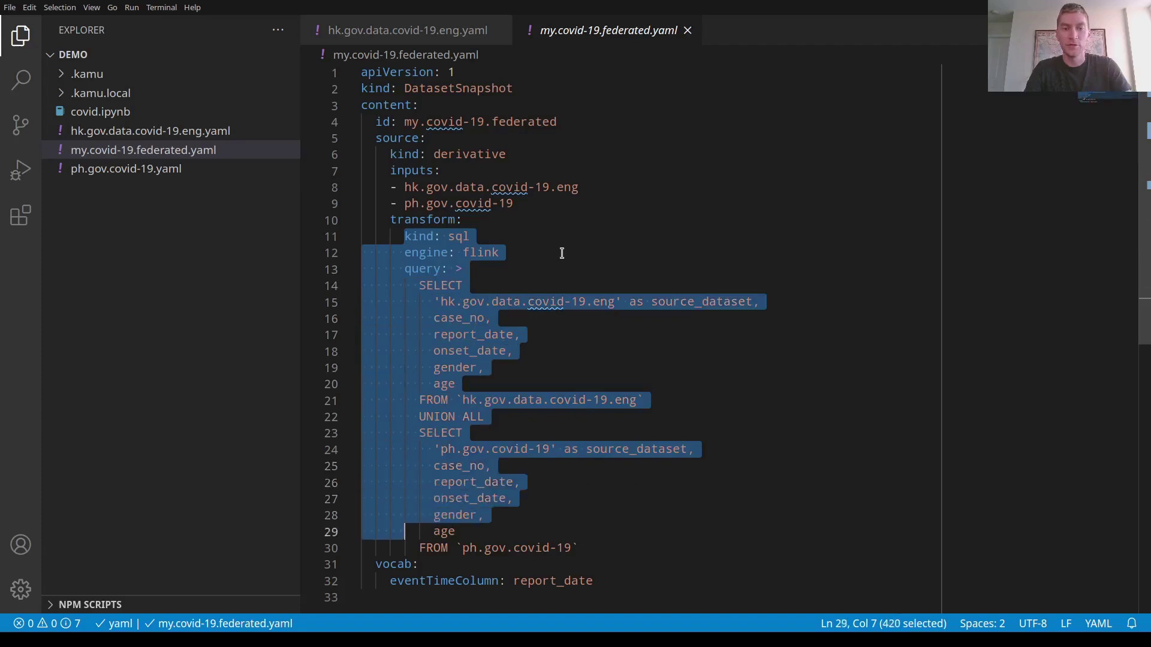
{"action": "key", "text": "shift+End"}
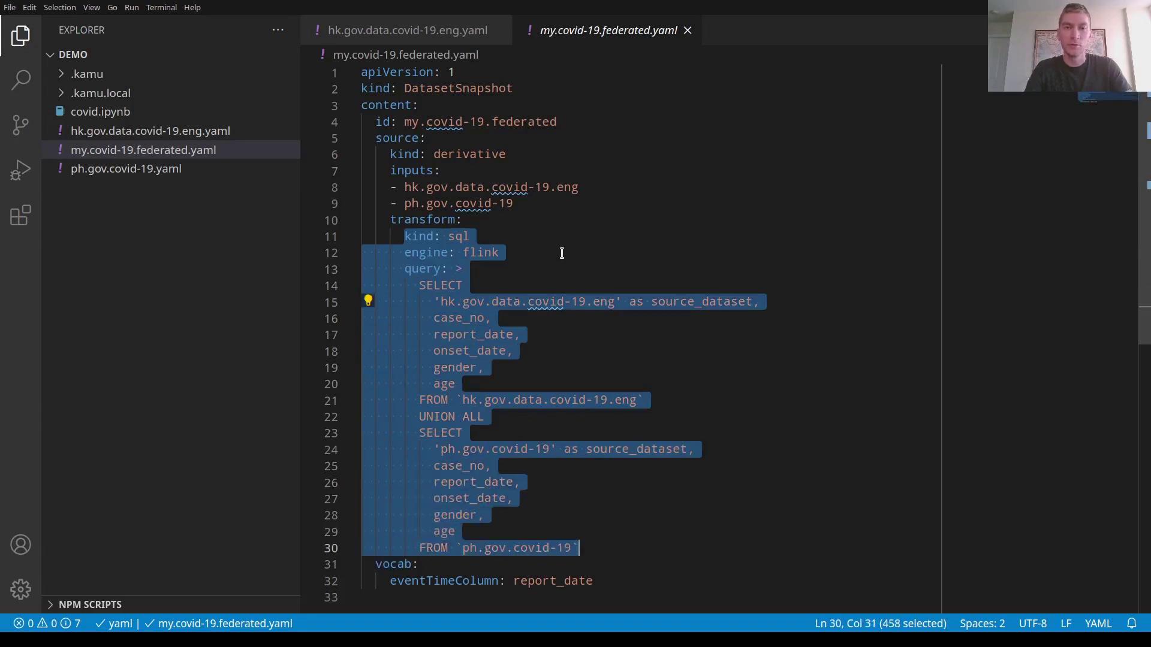
{"action": "key", "text": "Escape"}
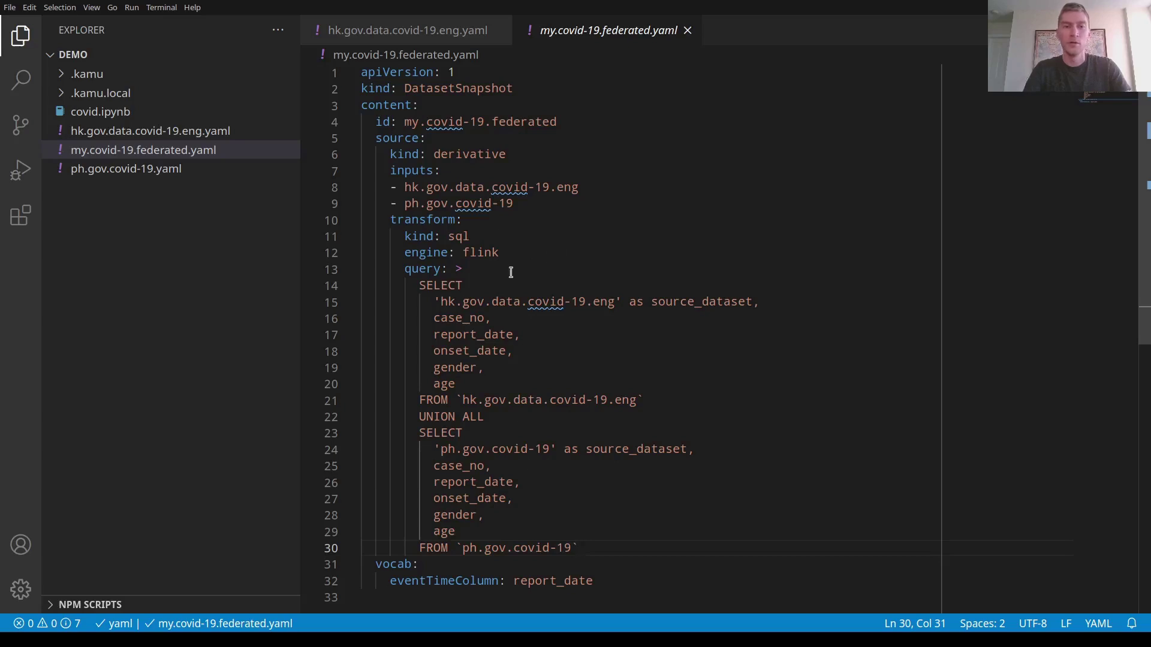
{"action": "left_click", "coordinate": [473, 286]}
{"action": "key", "text": "Home"}
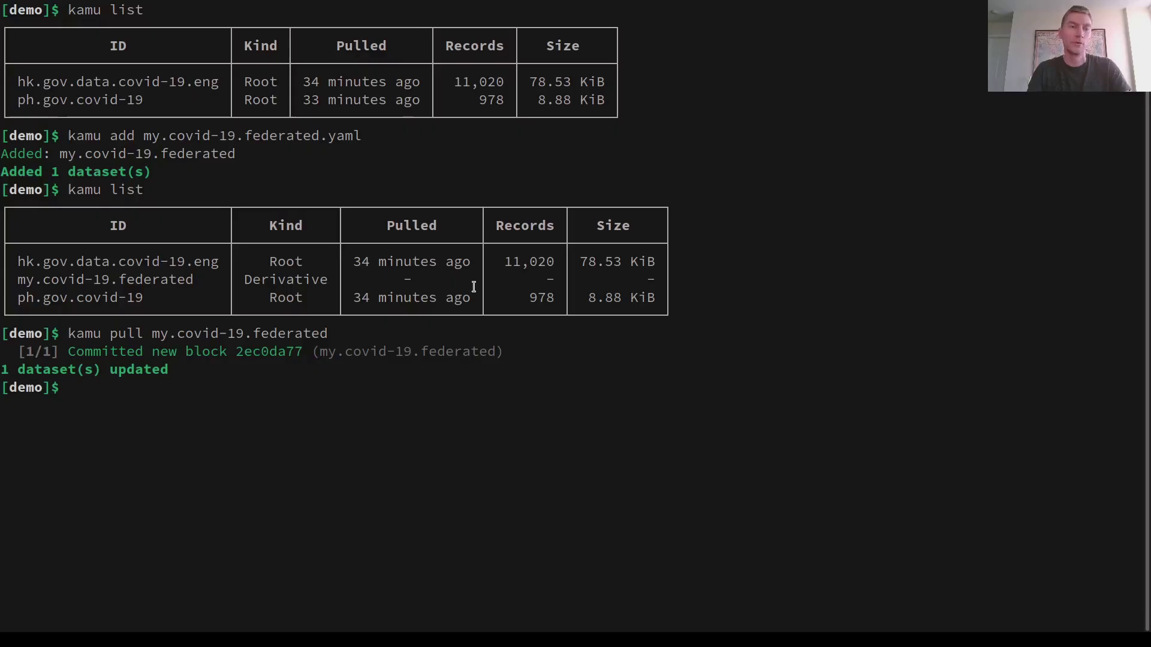
In the terminal, list the datasets with kamu list and compare the federated dataset's record count with its inputs
{"action": "key", "text": "Return"}
{"action": "key", "text": "Return"}
{"action": "type", "text": "kamu list"}
{"action": "key", "text": "Return"}
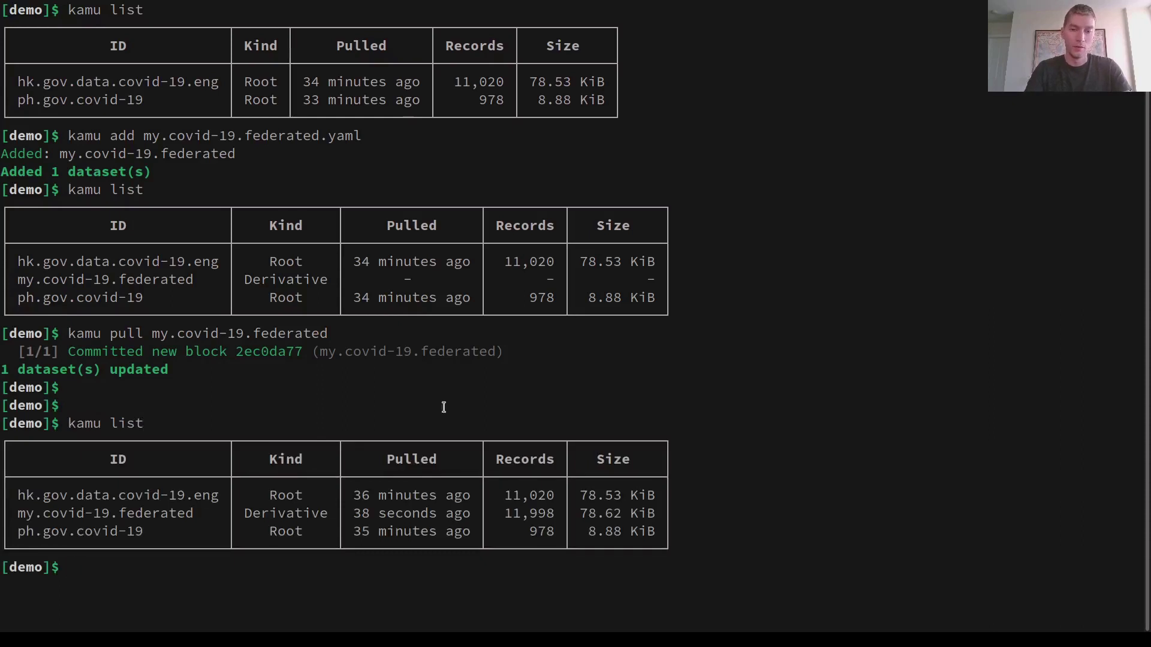
{"action": "double_click", "coordinate": [516, 518]}
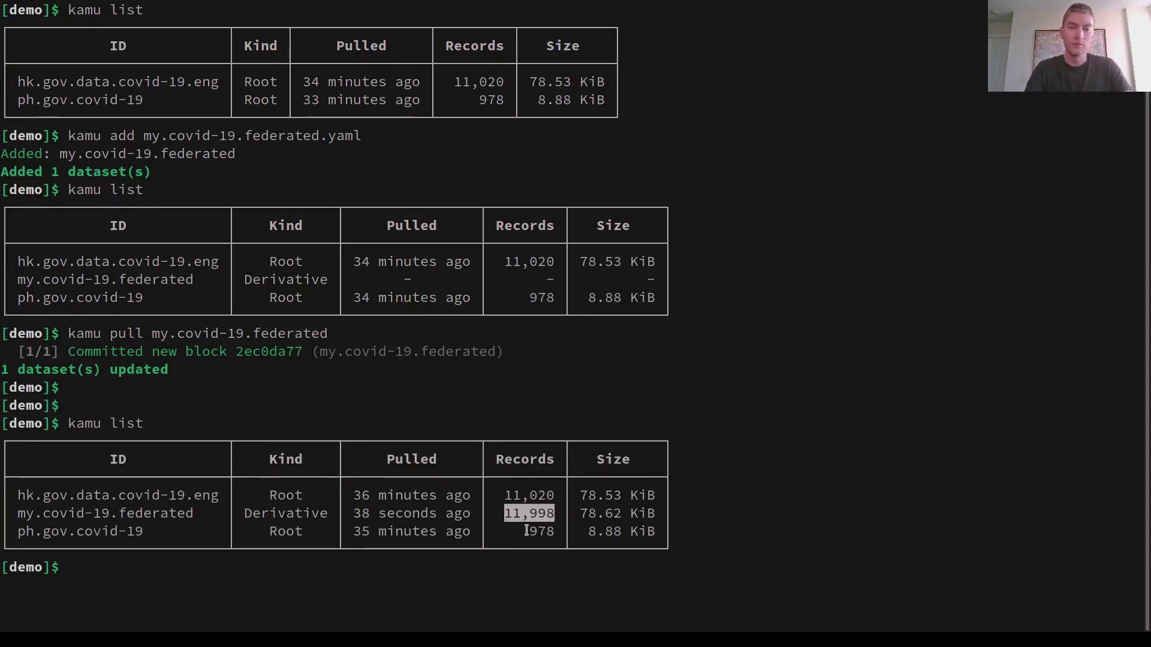
{"action": "left_click", "coordinate": [526, 530]}
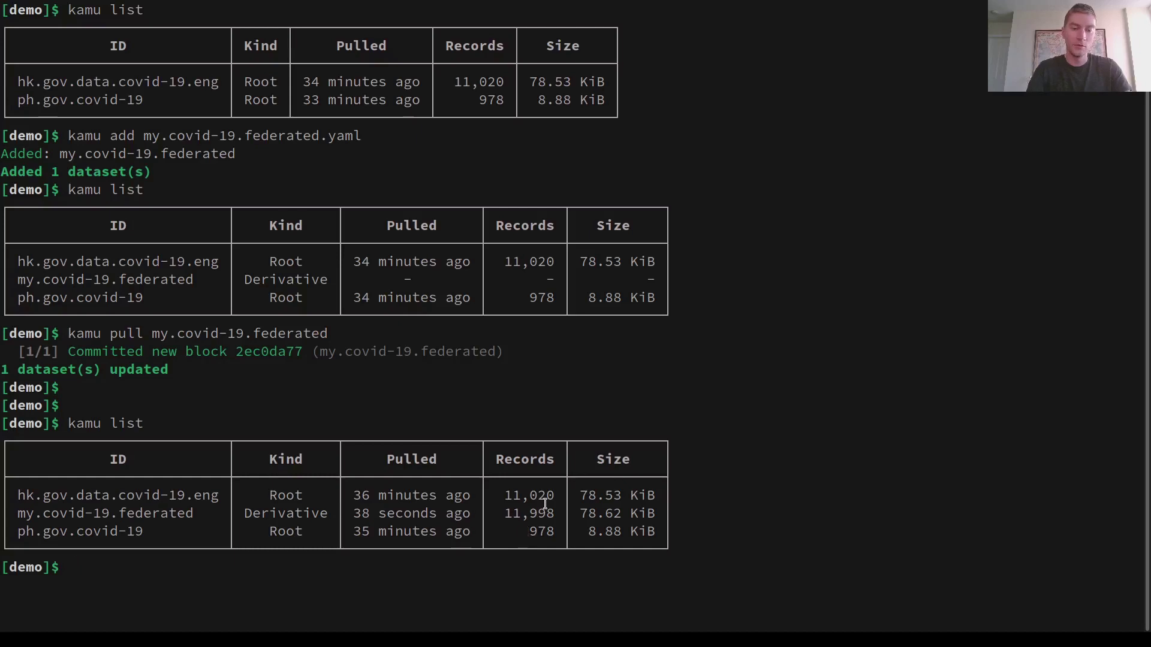
Pull my.covid-19.federated together with its input datasets using the --recursive option
{"action": "key", "text": "Up"}
{"action": "key", "text": "Up"}
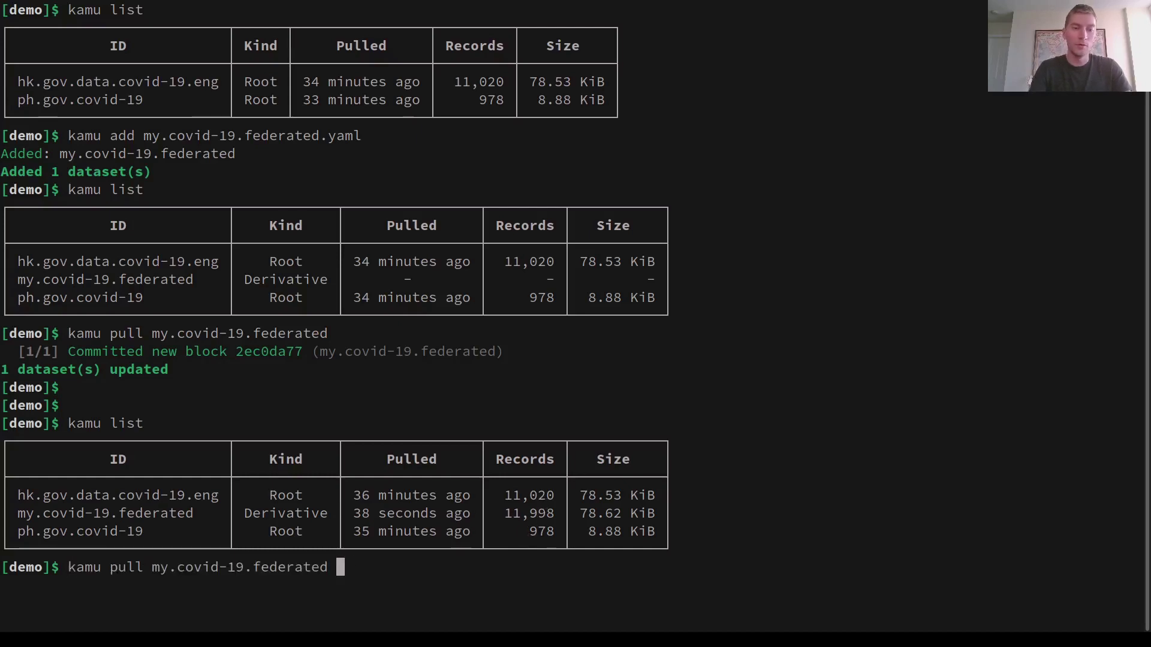
{"action": "type", "text": "--"}
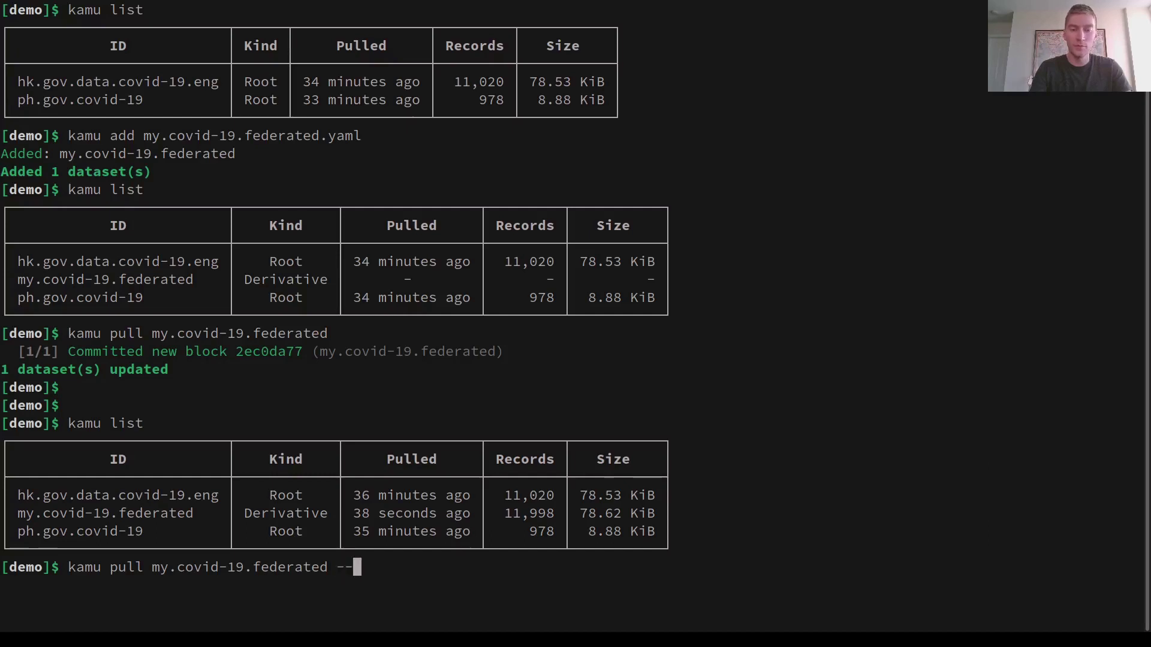
{"action": "type", "text": "recursive"}
{"action": "key", "text": "Return"}
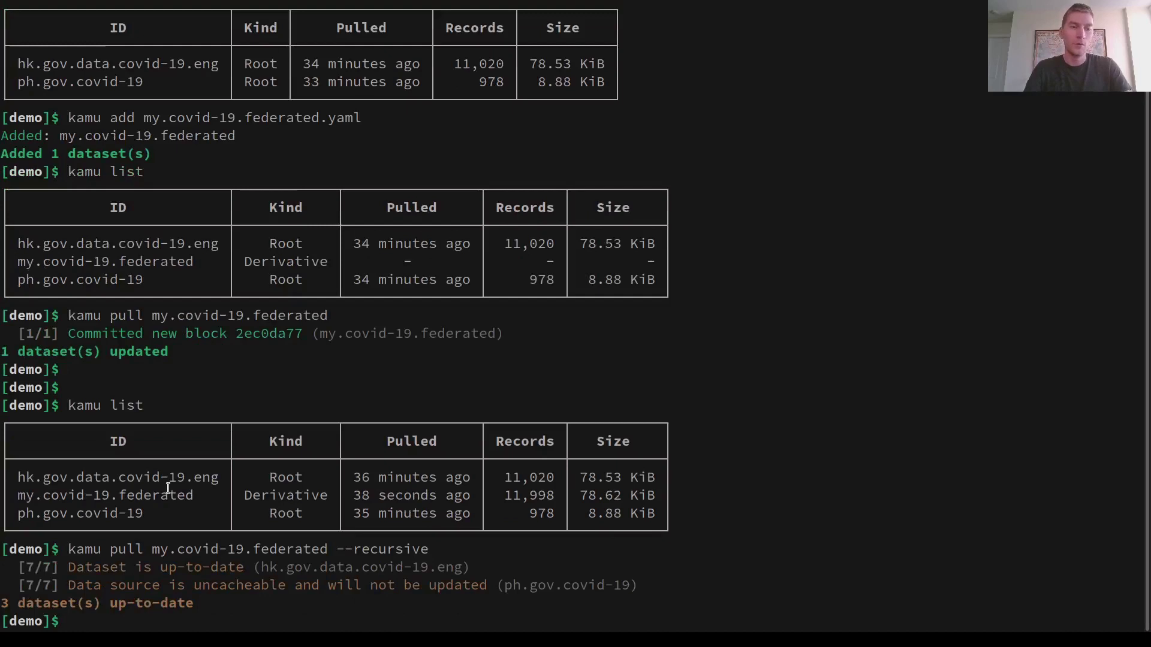
Examine the federated dataset's ID in the list and the summary line of the recursive pull by highlighting them
{"action": "double_click", "coordinate": [149, 495]}
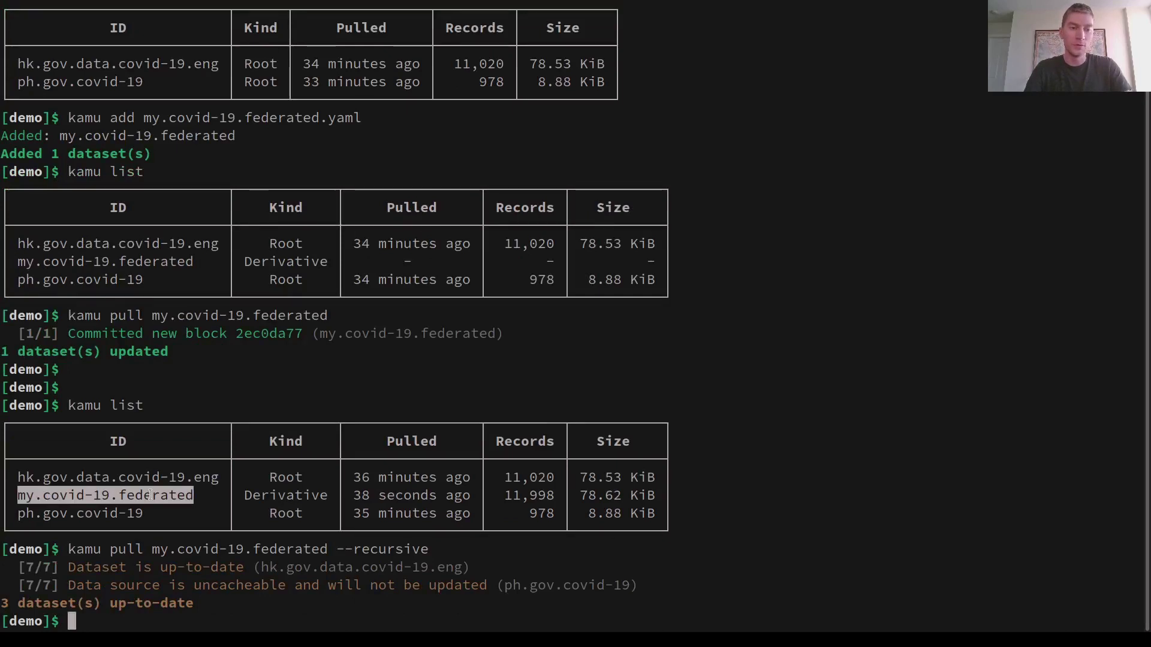
{"action": "double_click", "coordinate": [134, 495]}
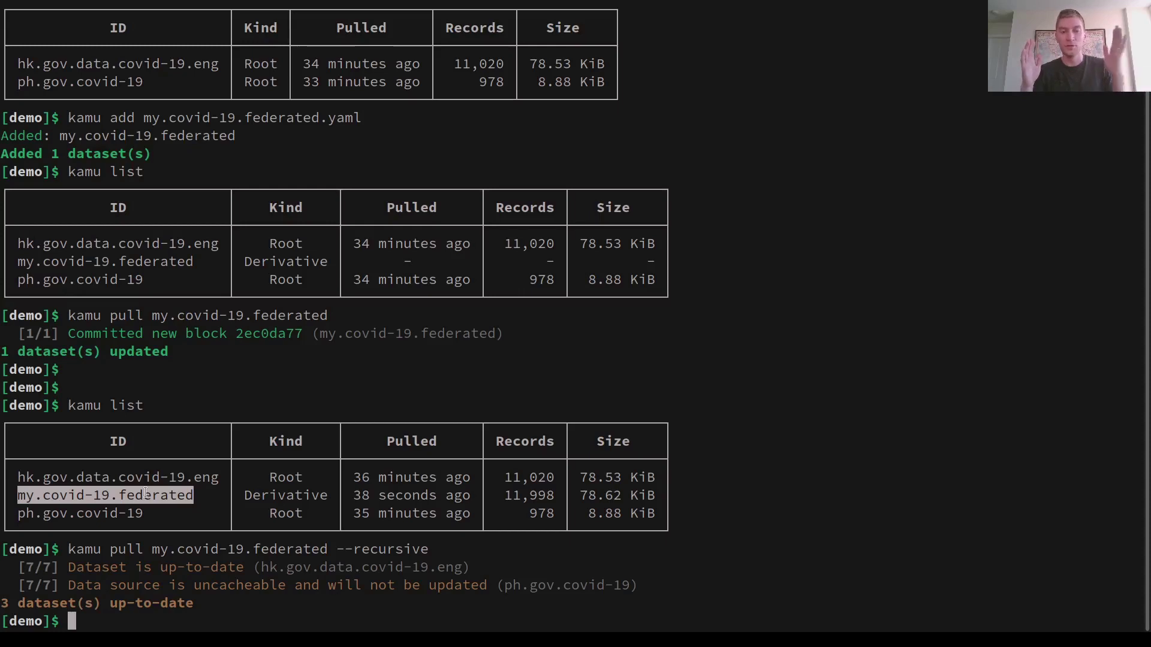
{"action": "left_click", "coordinate": [213, 572]}
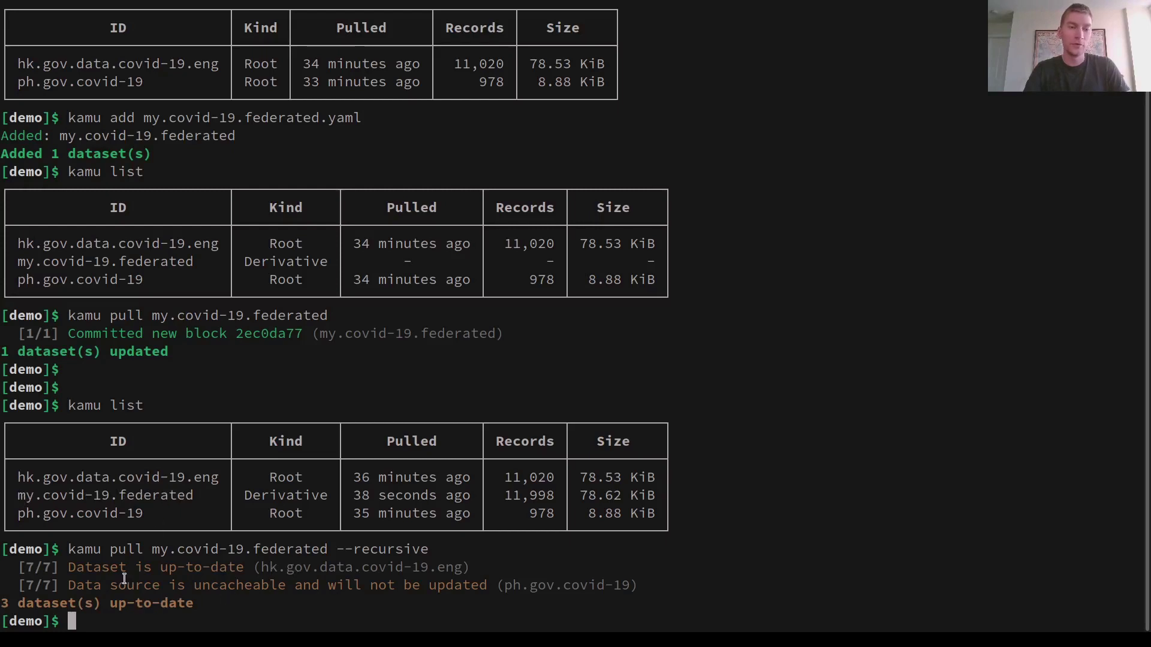
{"action": "triple_click", "coordinate": [39, 606]}
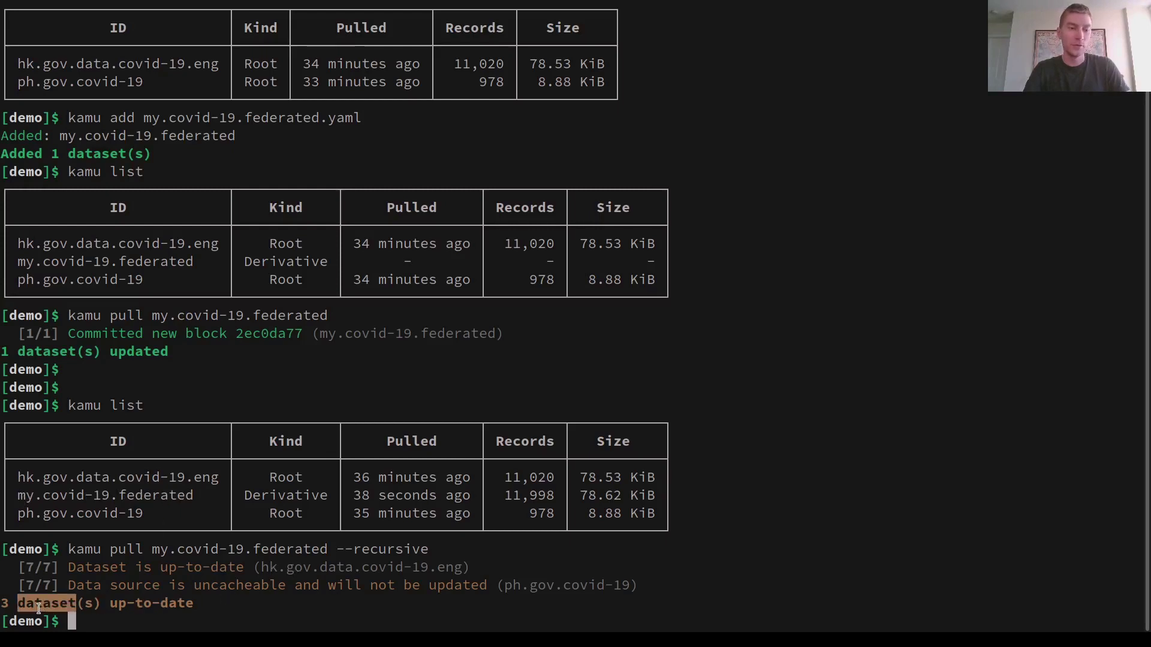
{"action": "left_click", "coordinate": [186, 600]}
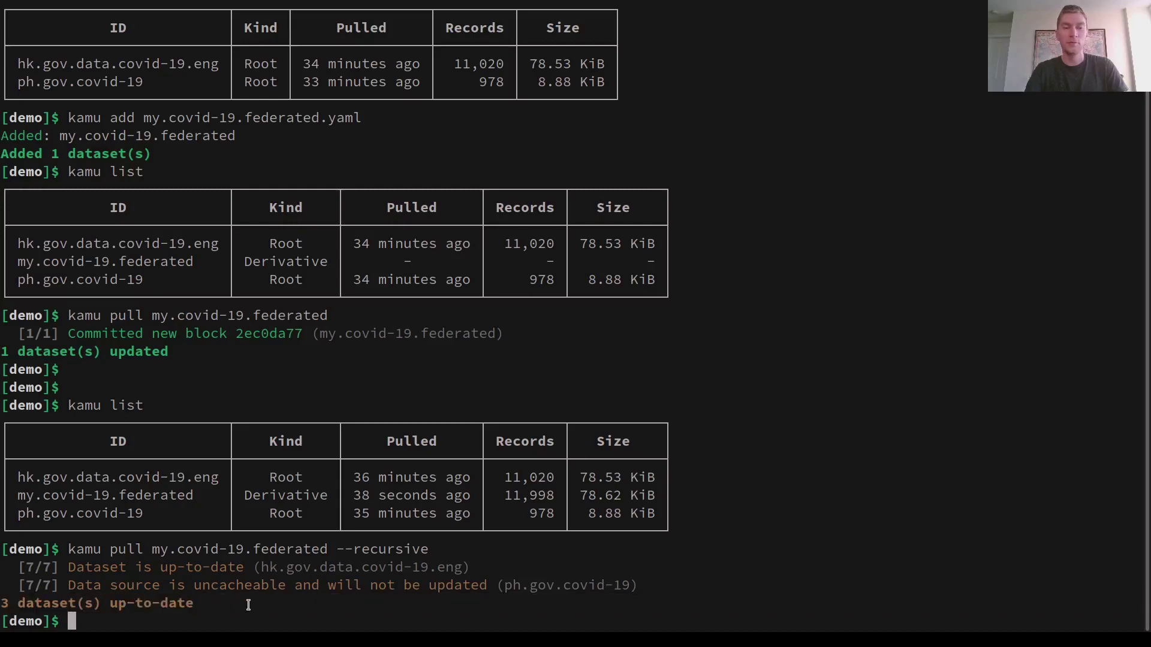
{"action": "key", "text": "Return"}
{"action": "key", "text": "Return"}
{"action": "key", "text": "Return"}
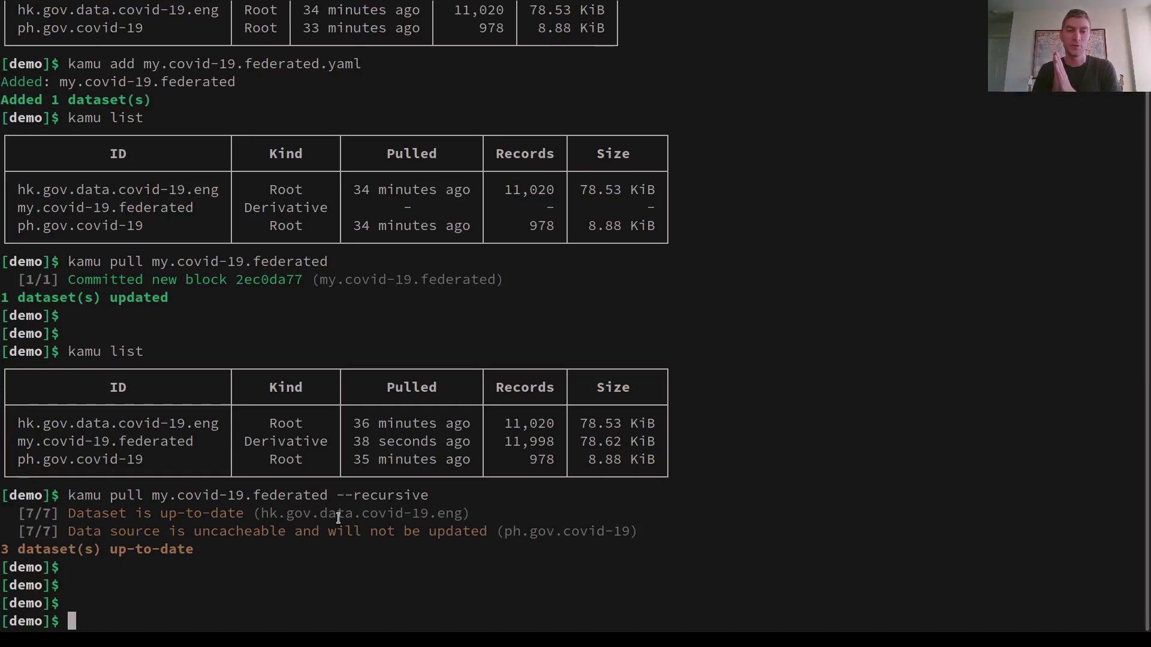
Clear the terminal, launch the Jupyter server with kamu notebook, and open covid.ipynb
{"action": "type", "text": "clear"}
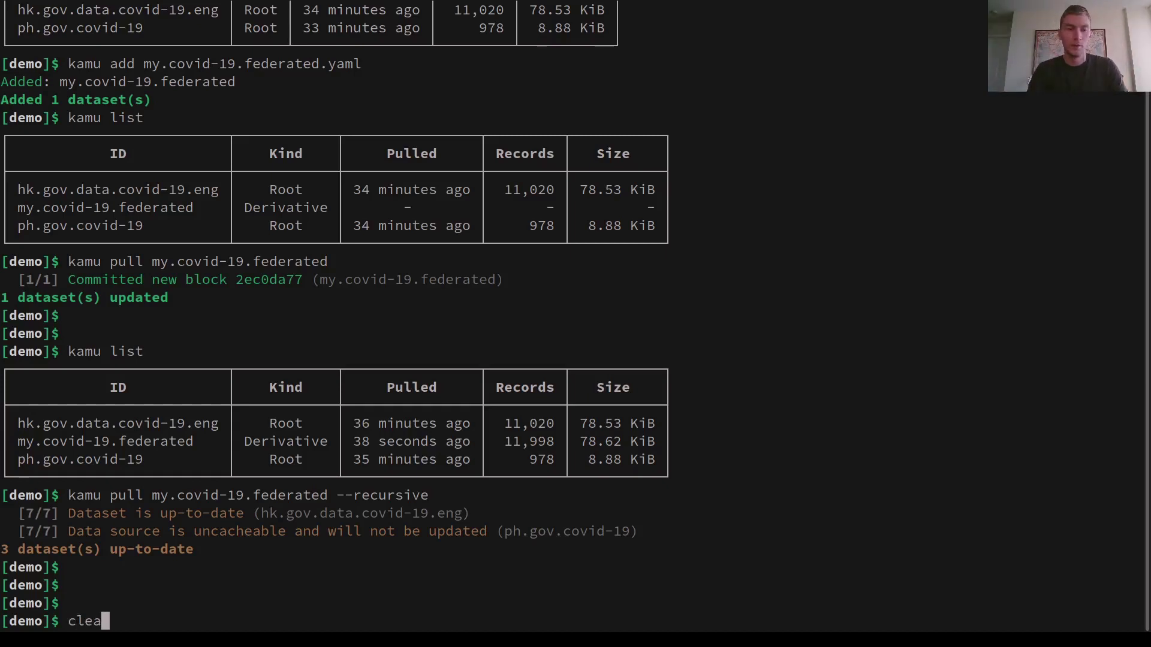
{"action": "key", "text": "Return"}
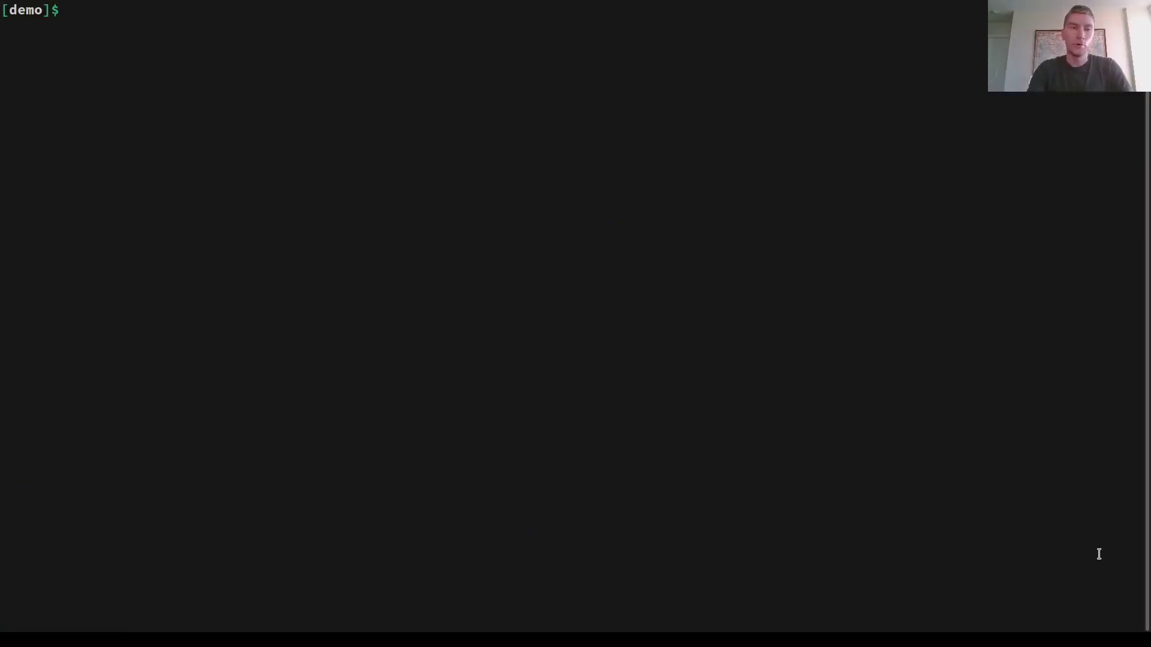
{"action": "type", "text": "kamu notebook"}
{"action": "key", "text": "Return"}
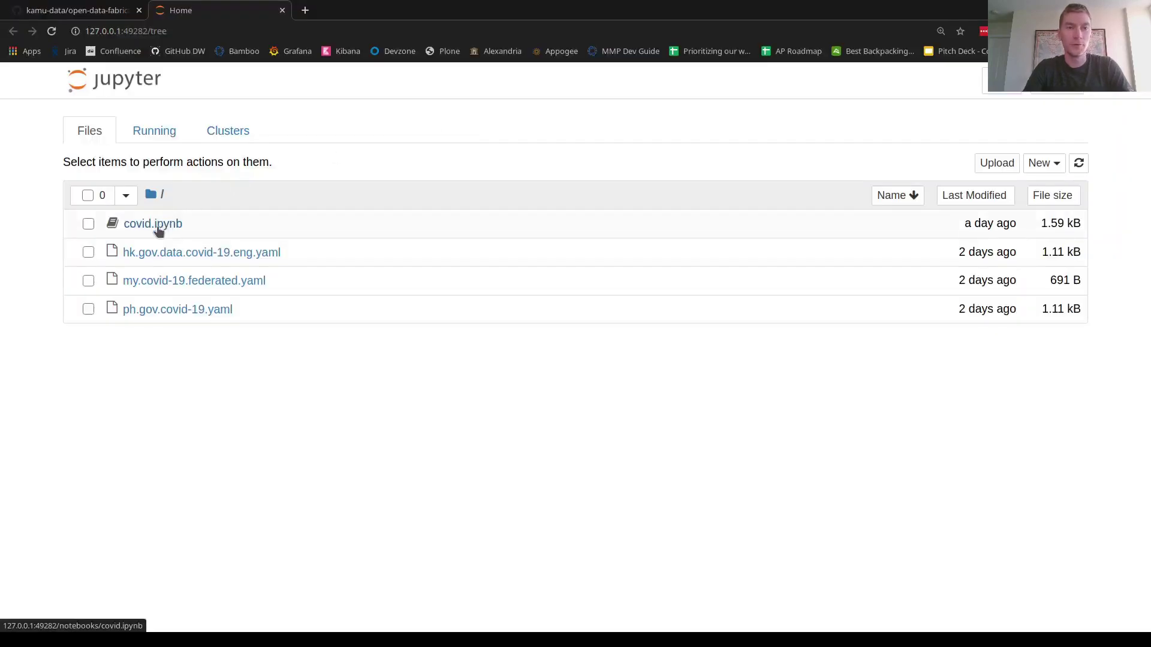
{"action": "left_click", "coordinate": [158, 226]}
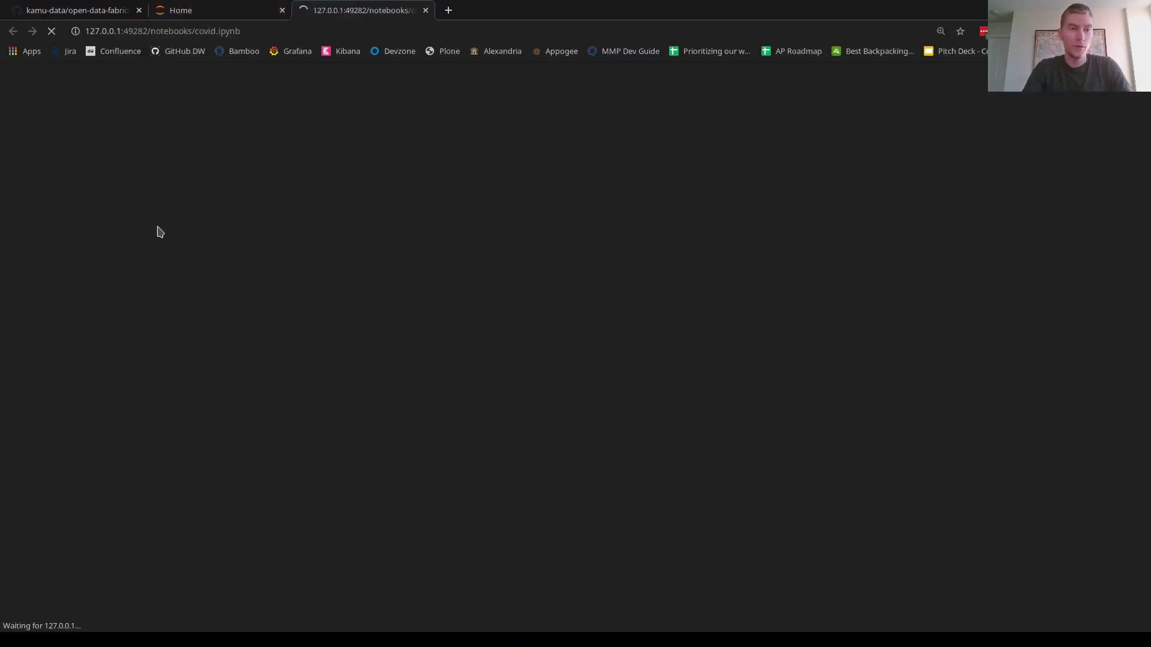
Run the notebook cells that load the kamu extension and import my.covid-19.federated under the alias covid
{"action": "left_click", "coordinate": [324, 218]}
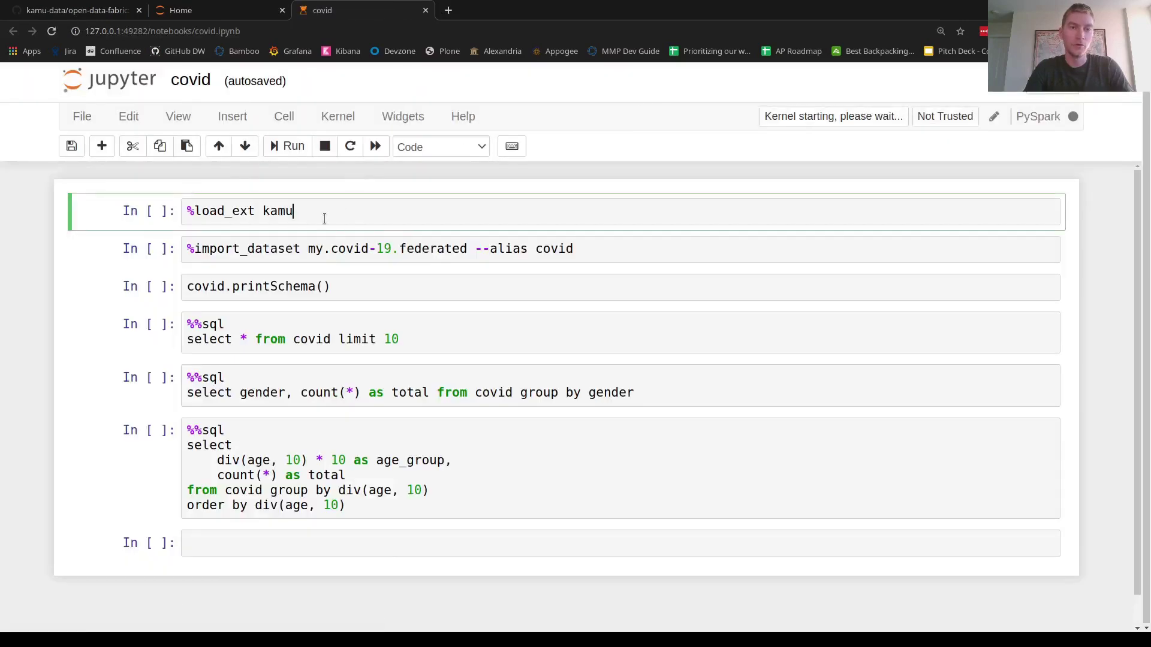
{"action": "key", "text": "shift+Return"}
{"action": "key", "text": "shift+Return"}
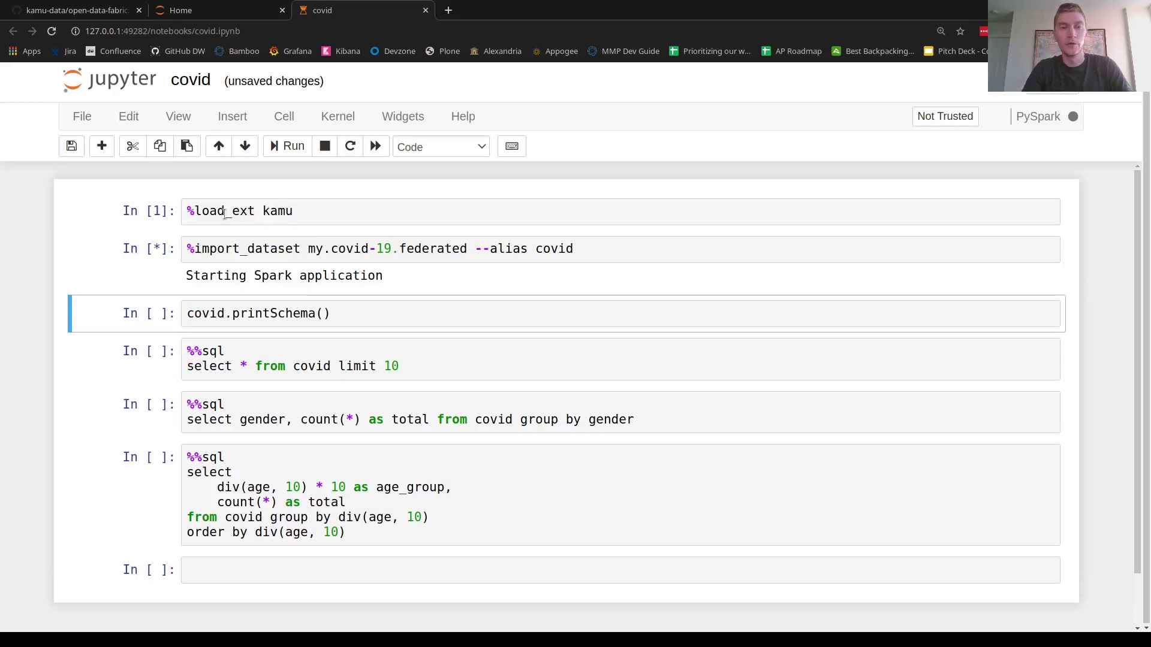
{"action": "double_click", "coordinate": [237, 250]}
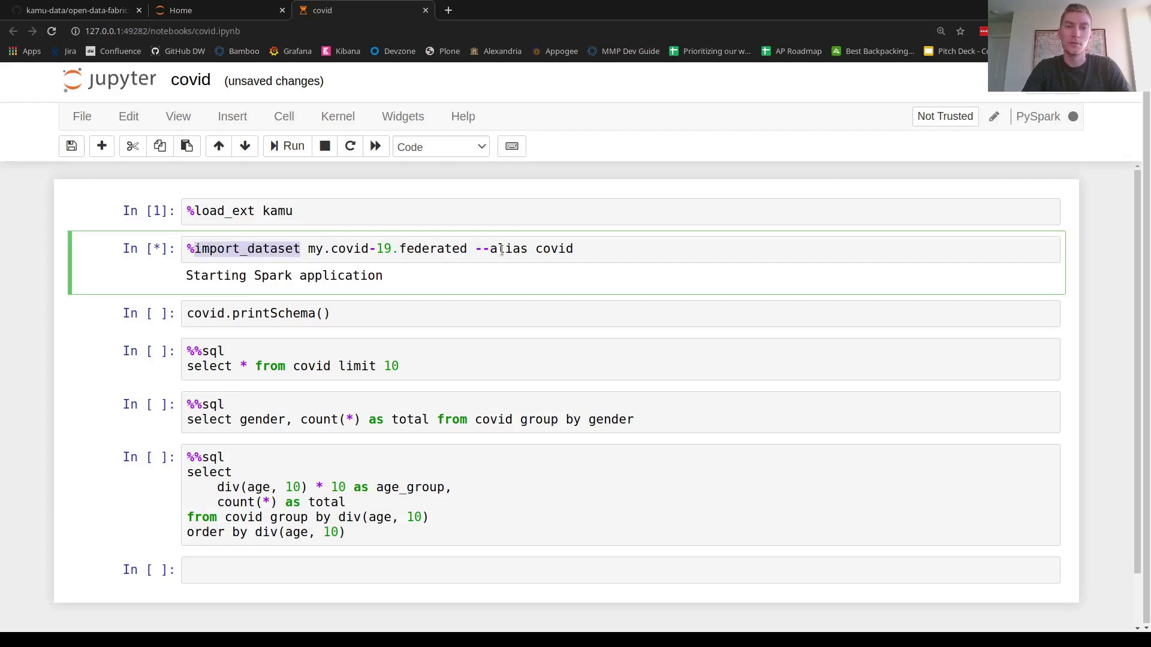
{"action": "double_click", "coordinate": [559, 249]}
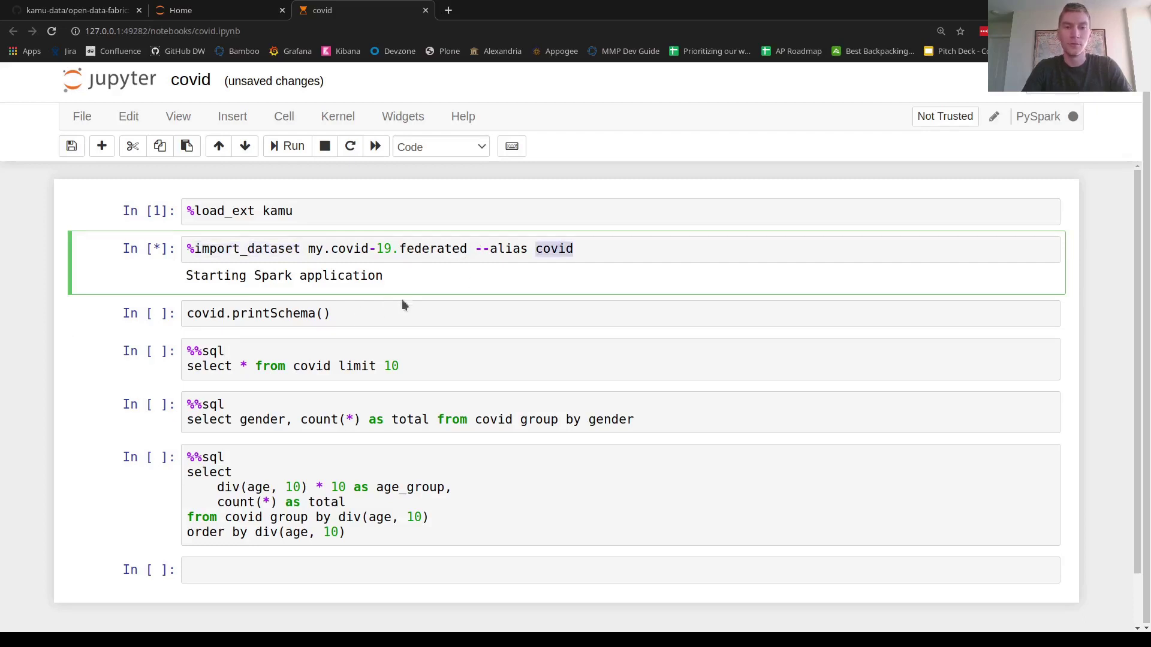
{"action": "left_click", "coordinate": [467, 251]}
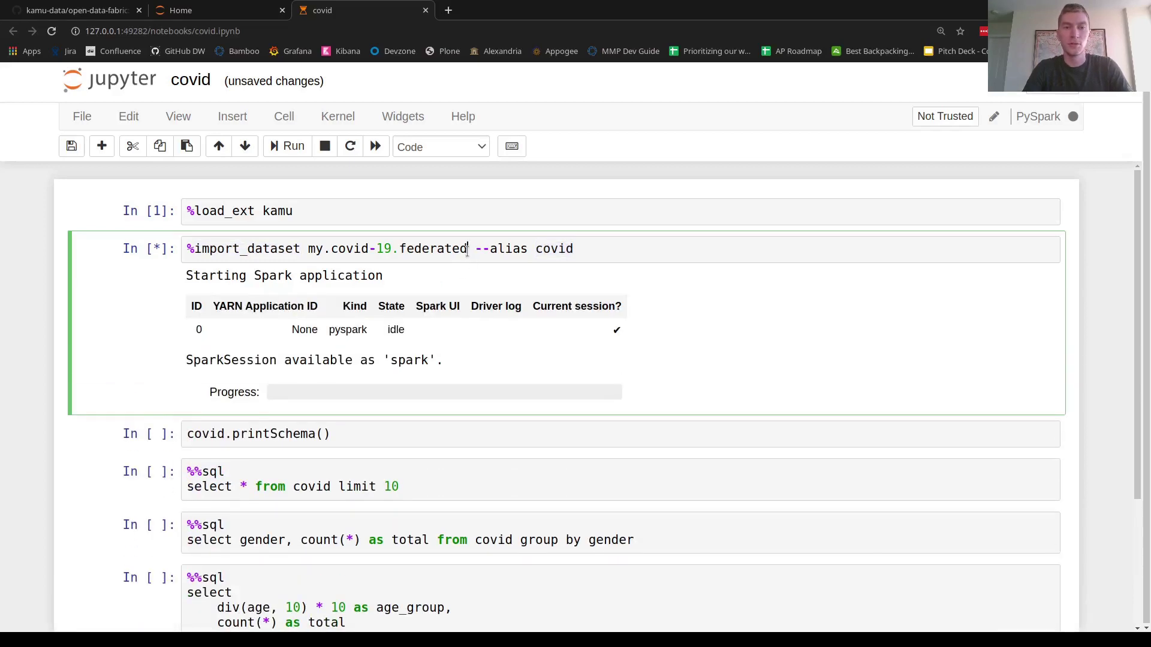
{"action": "left_click", "coordinate": [598, 251]}
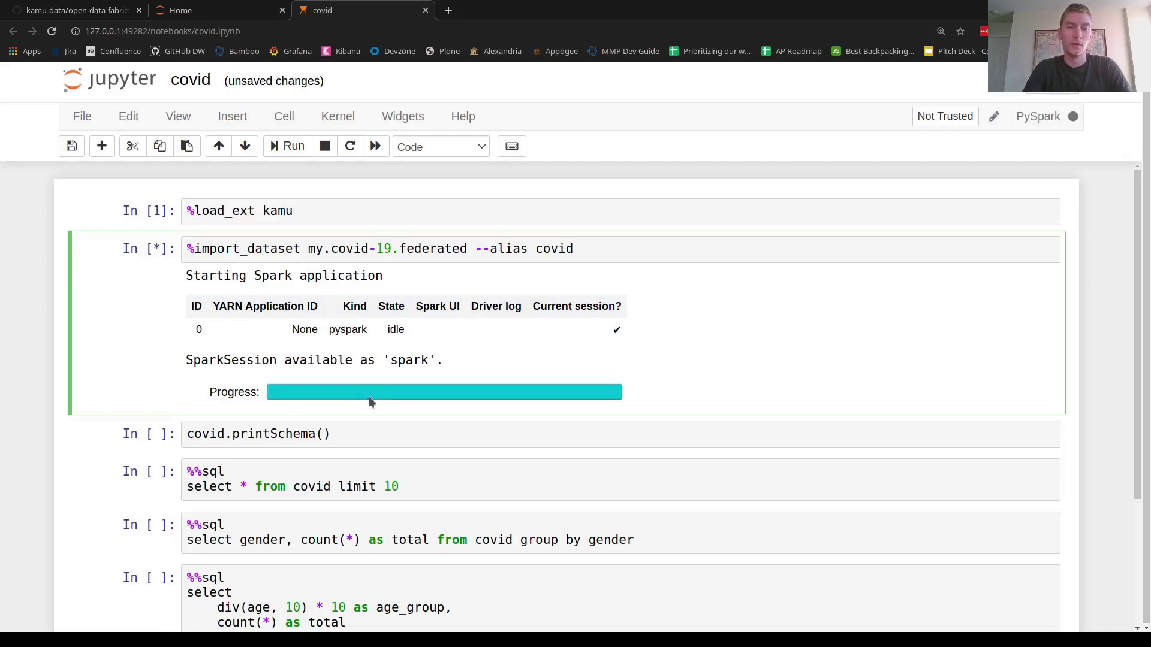
Run the covid.printSchema() cell to print the imported dataset's schema
{"action": "scroll", "coordinate": [350, 414], "scroll_direction": "down", "scroll_amount": 2}
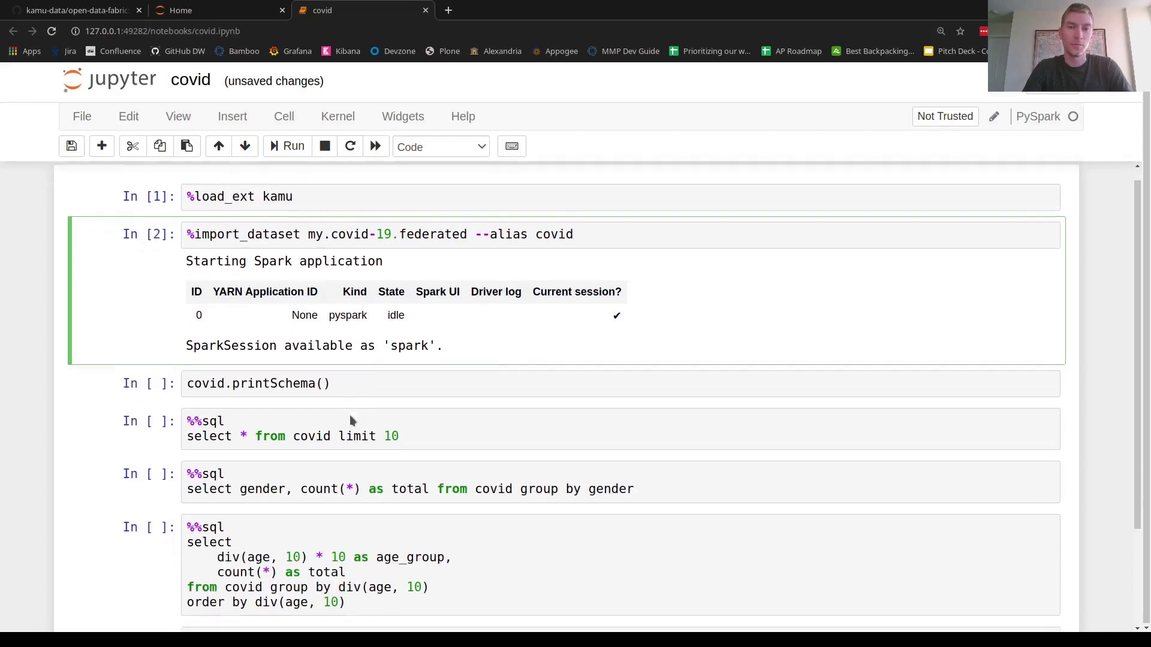
{"action": "left_click", "coordinate": [396, 342]}
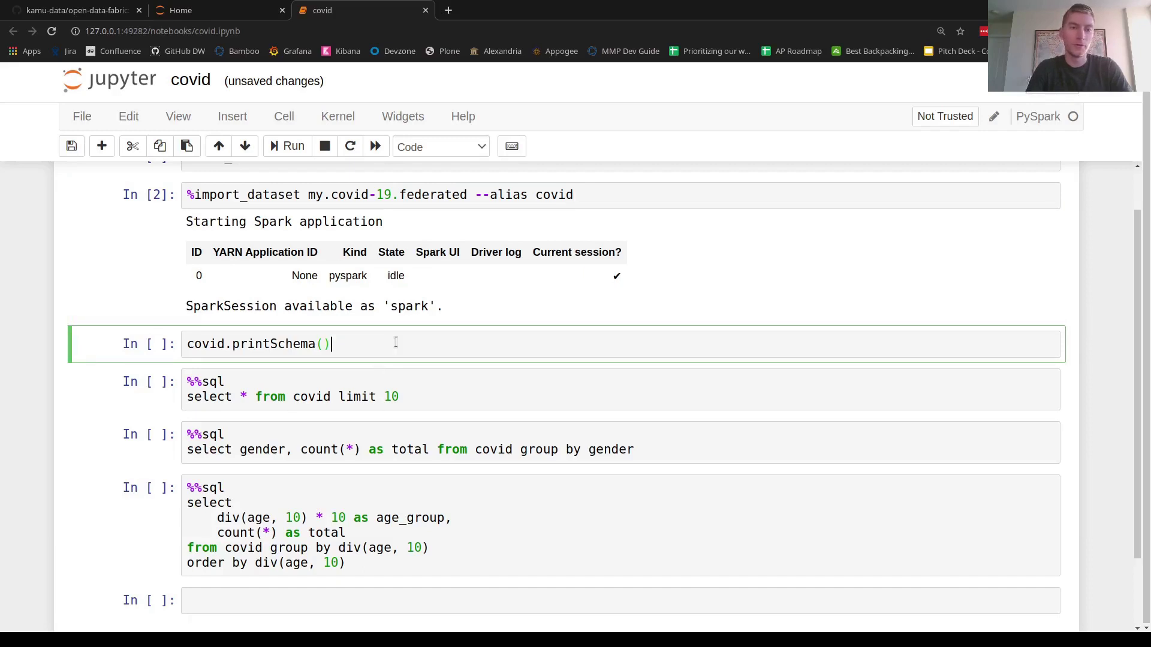
{"action": "key", "text": "shift+Return"}
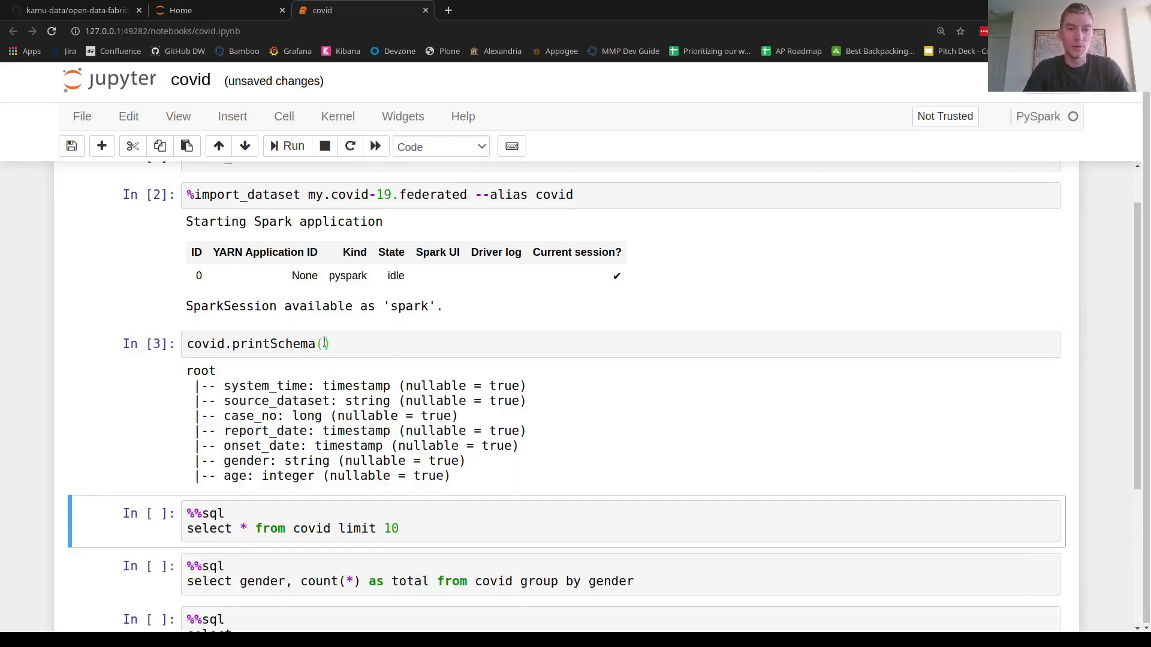
Run the SQL cell selecting all columns from covid with limit 10 and review the returned rows
{"action": "scroll", "coordinate": [324, 343], "scroll_direction": "down", "scroll_amount": 2}
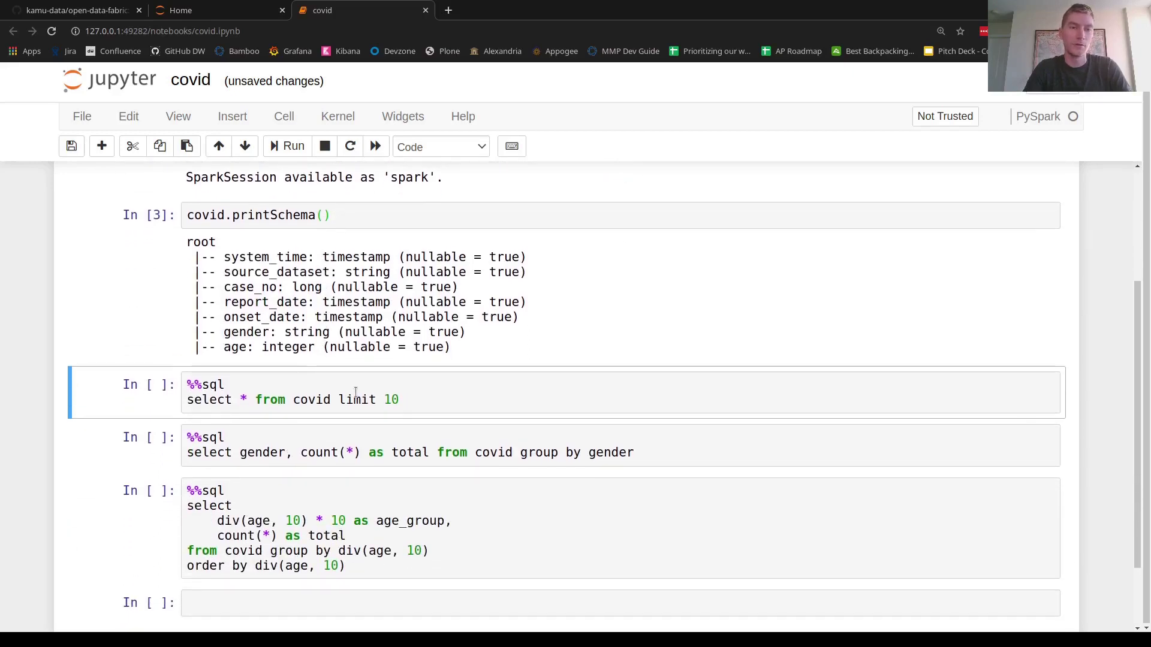
{"action": "left_click", "coordinate": [386, 386]}
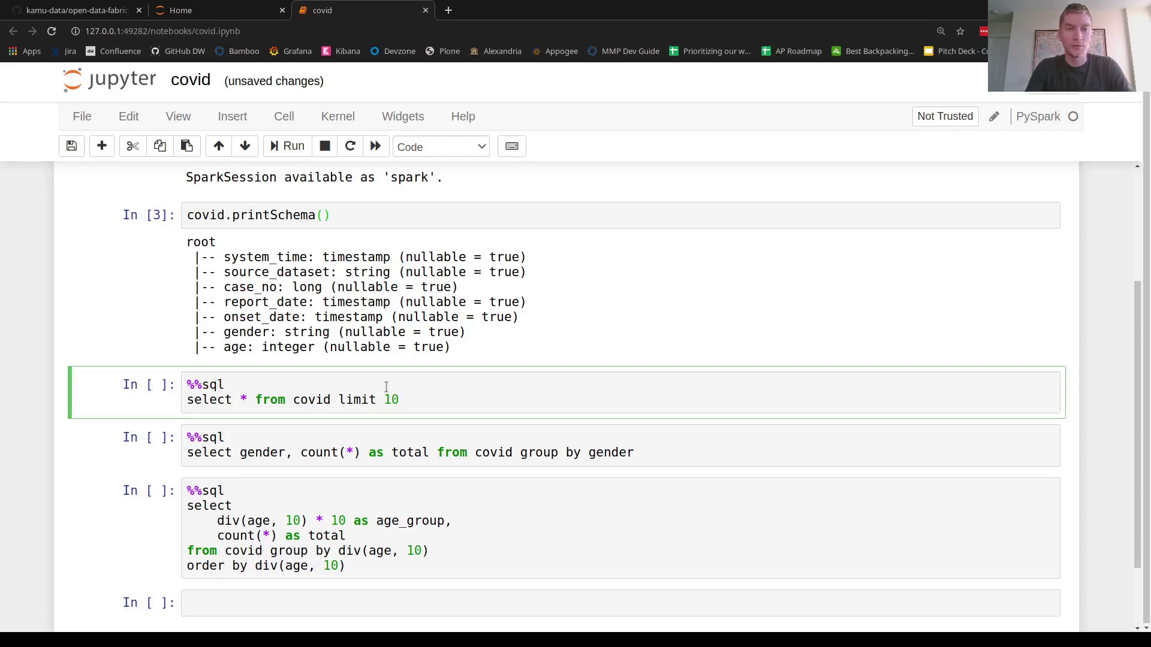
{"action": "key", "text": "shift+Return"}
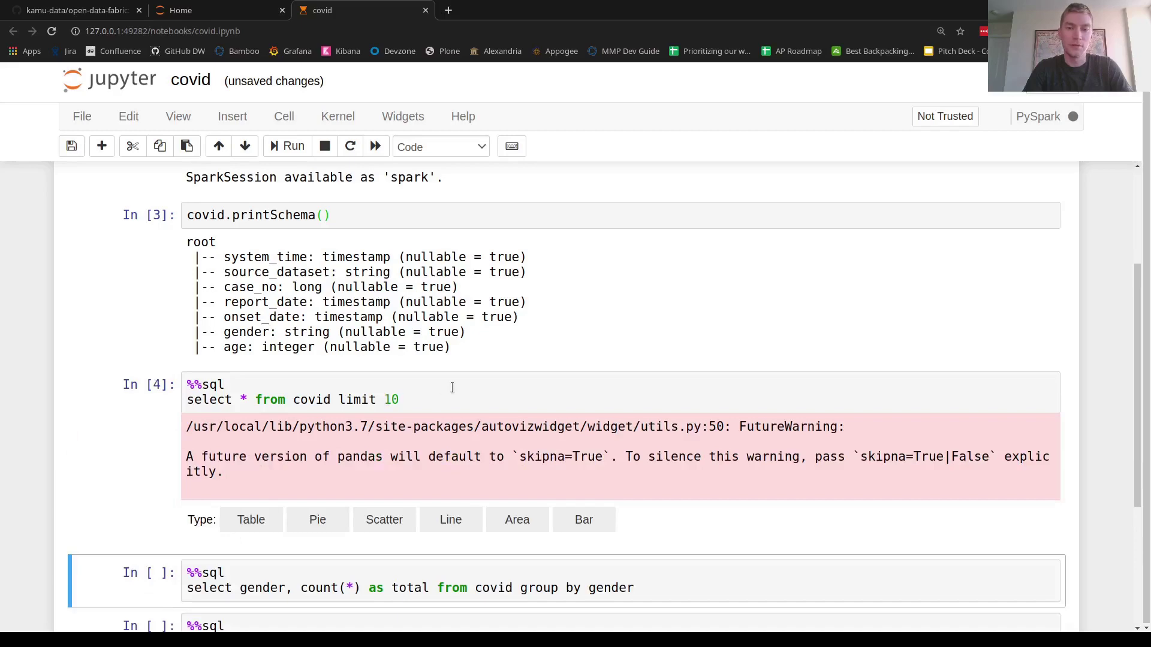
{"action": "scroll", "coordinate": [473, 384], "scroll_direction": "down", "scroll_amount": 6}
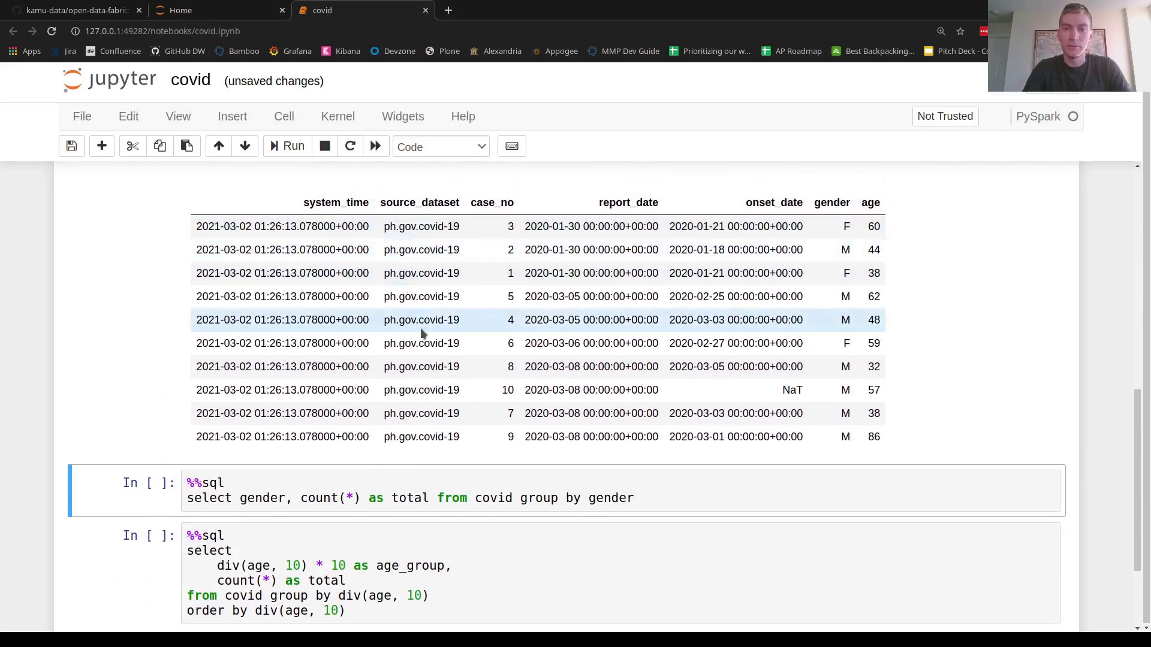
Run the SQL cell that counts the covid records grouped by gender
{"action": "scroll", "coordinate": [421, 334], "scroll_direction": "down", "scroll_amount": 3}
{"action": "left_click", "coordinate": [319, 449]}
{"action": "key", "text": "Home"}
{"action": "key", "text": "Up"}
{"action": "key", "text": "shift+Return"}
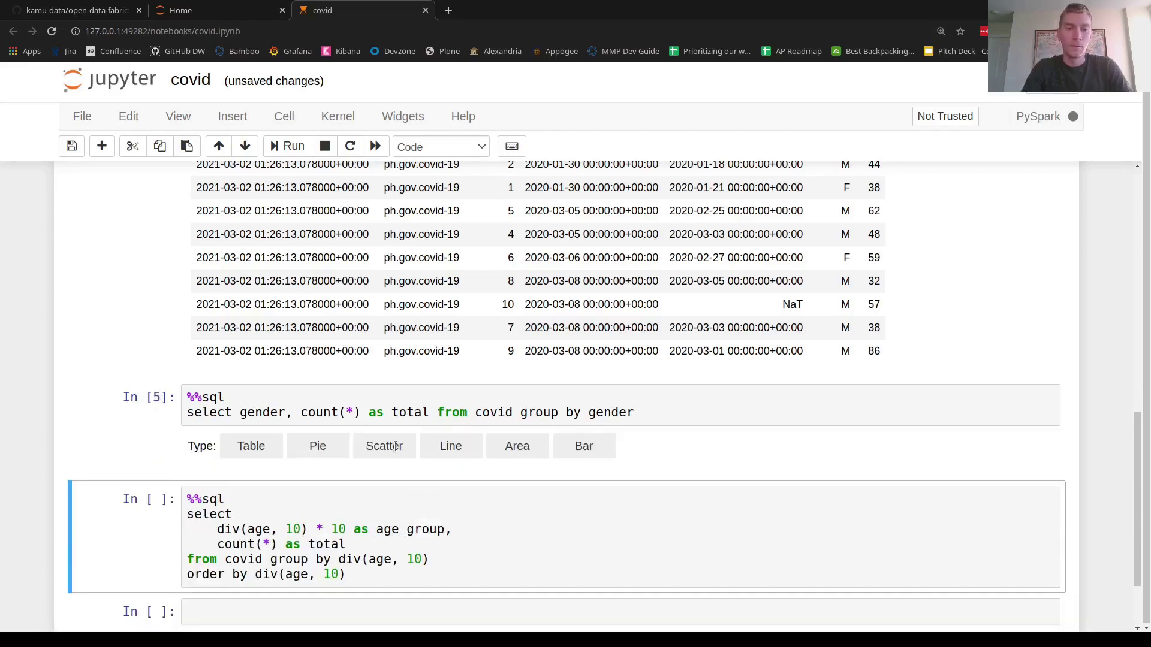
Display the gender query result as a pie chart
{"action": "scroll", "coordinate": [298, 461], "scroll_direction": "down", "scroll_amount": 2}
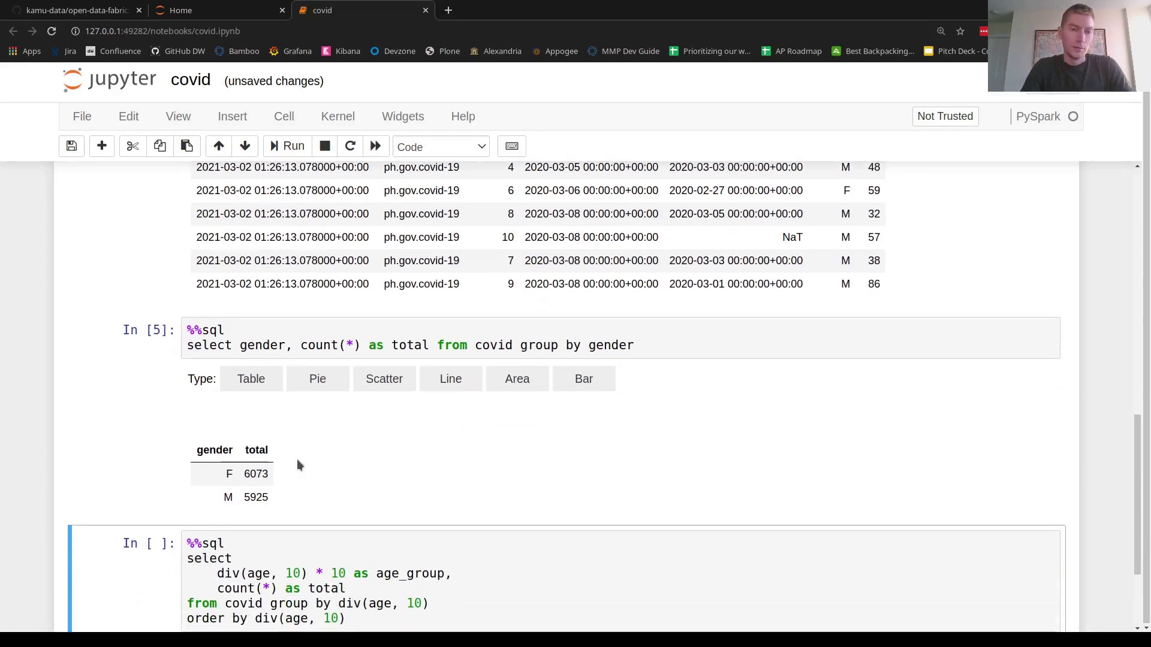
{"action": "left_click", "coordinate": [318, 387]}
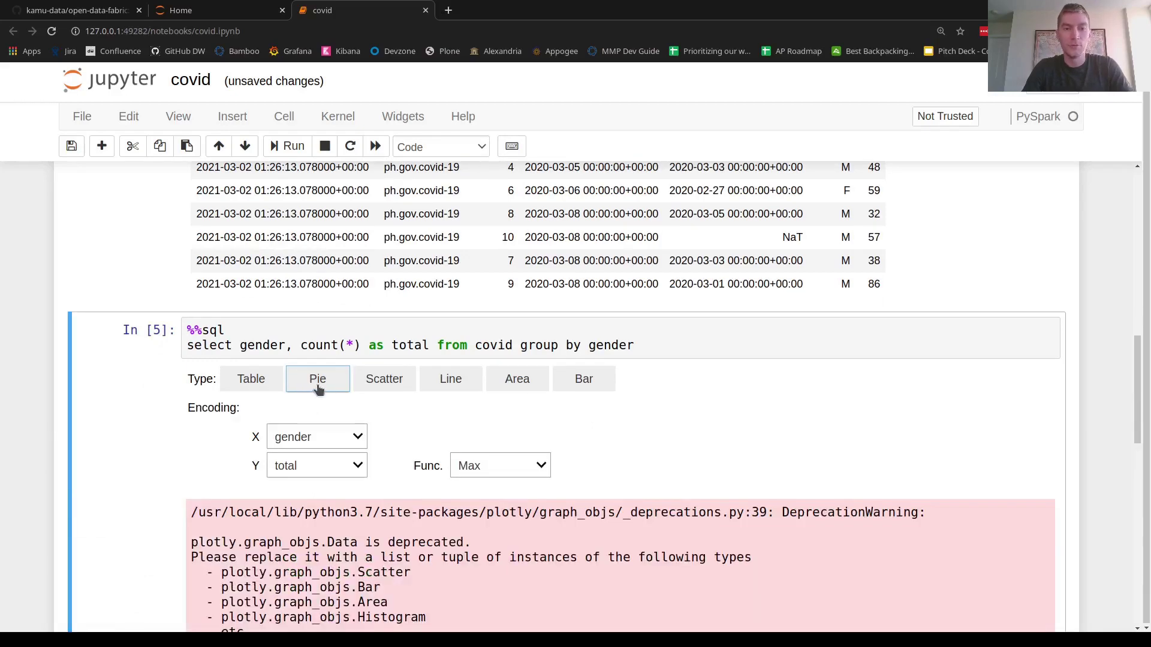
{"action": "left_click", "coordinate": [319, 390]}
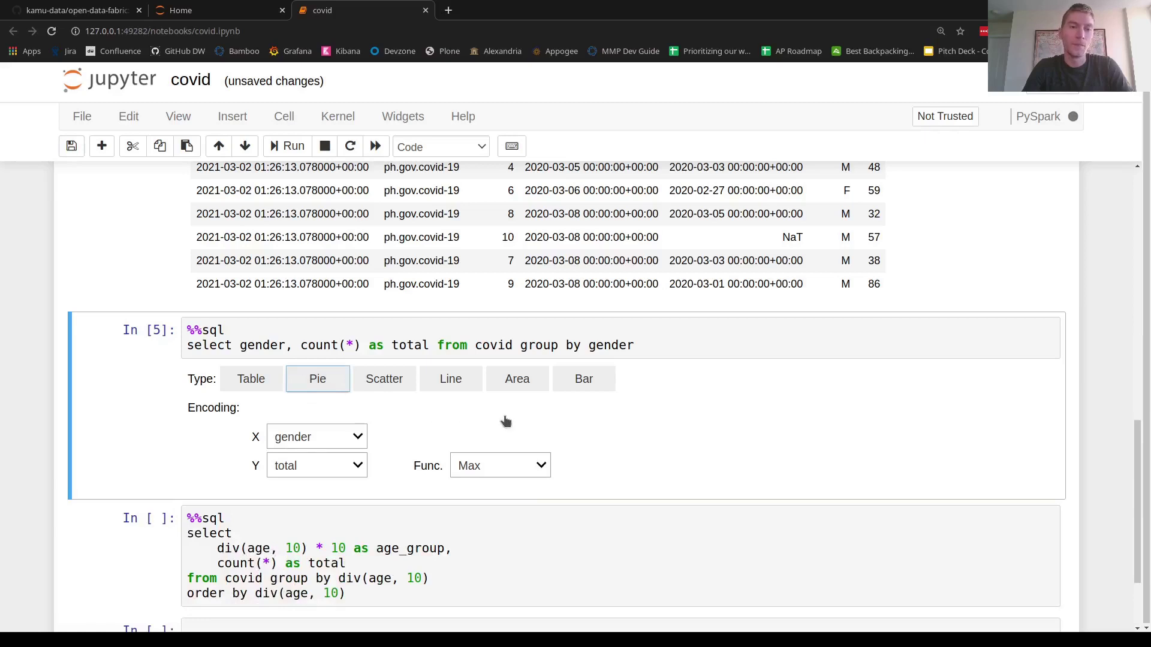
{"action": "scroll", "coordinate": [505, 419], "scroll_direction": "down", "scroll_amount": 5}
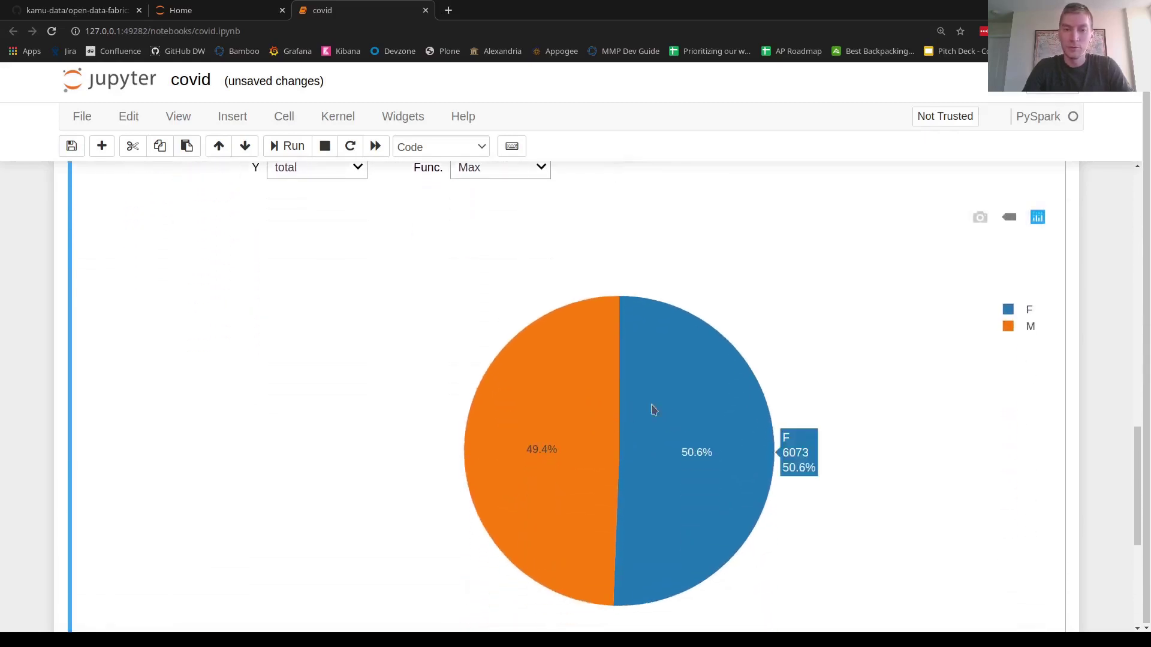
Run the SQL cell that counts covid records per ten-year age group, ordered by age
{"action": "scroll", "coordinate": [676, 407], "scroll_direction": "down", "scroll_amount": 5}
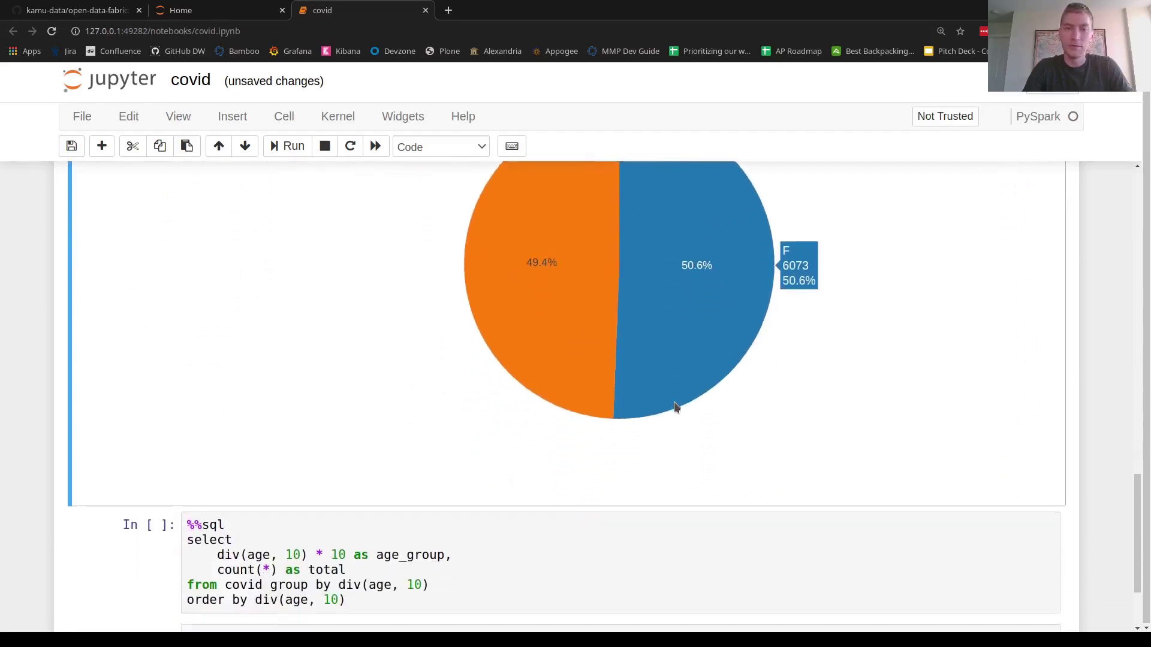
{"action": "left_click", "coordinate": [448, 463]}
{"action": "key", "text": "shift+Return"}
Display the age group totals as a bar chart and review the distribution
{"action": "scroll", "coordinate": [575, 435], "scroll_direction": "down", "scroll_amount": 2}
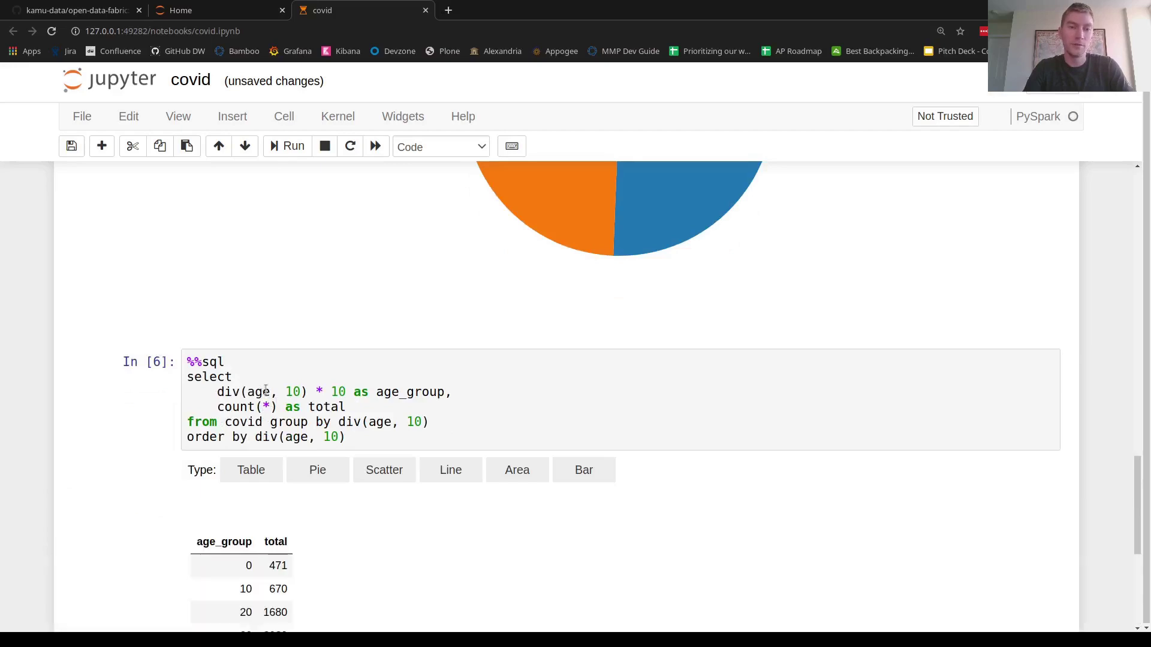
{"action": "left_click", "coordinate": [582, 479]}
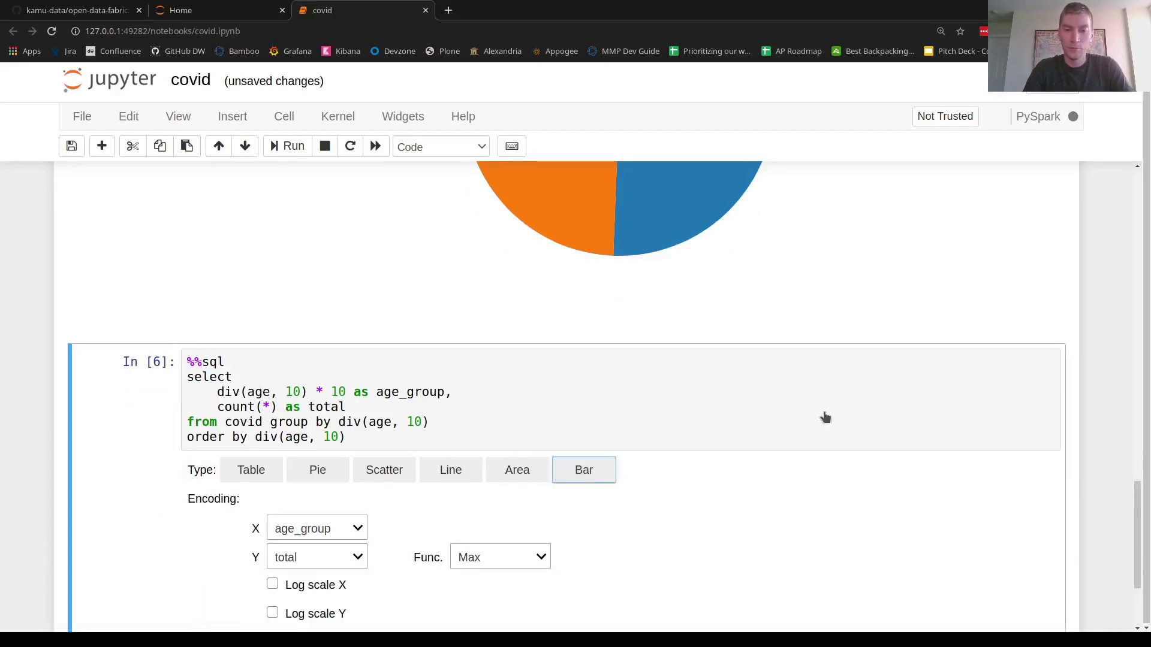
{"action": "scroll", "coordinate": [1084, 406], "scroll_direction": "down", "scroll_amount": 3}
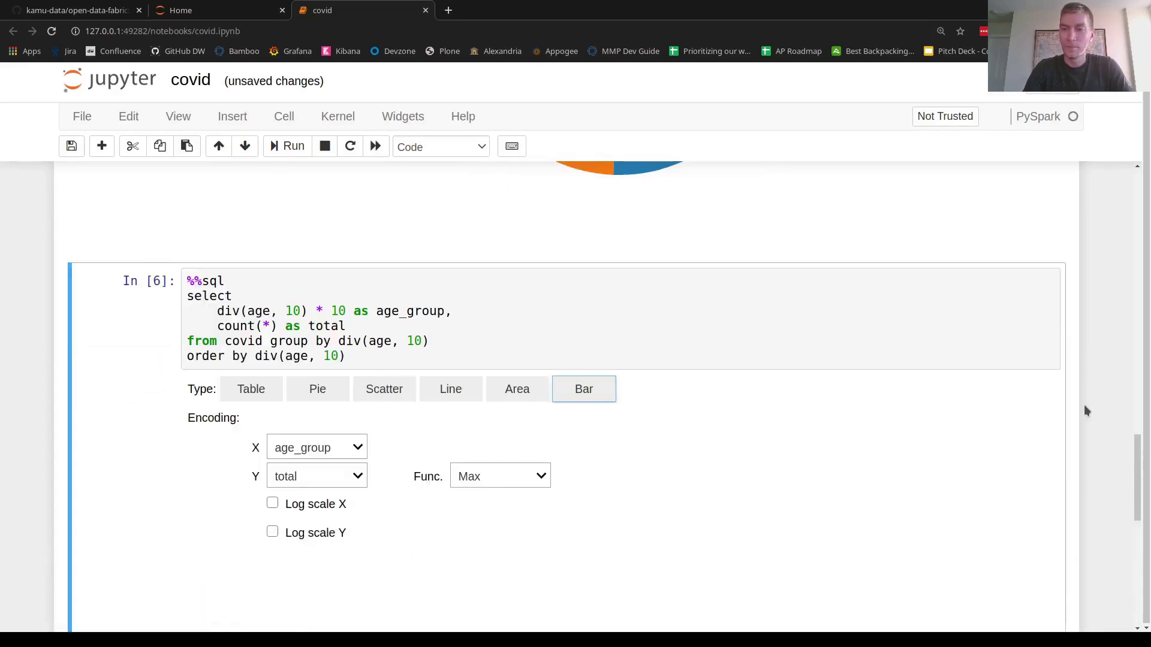
{"action": "scroll", "coordinate": [1084, 404], "scroll_direction": "down", "scroll_amount": 5}
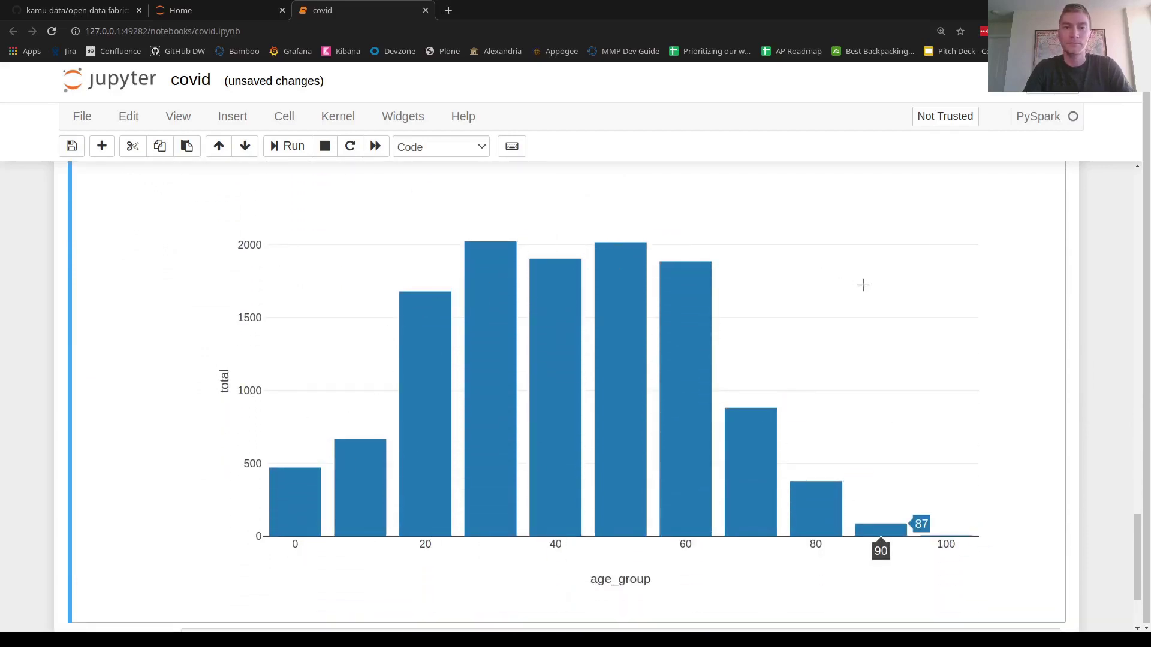
Switch back to the terminal and list the workspace's datasets with kamu list
{"action": "key", "text": "alt+Tab"}
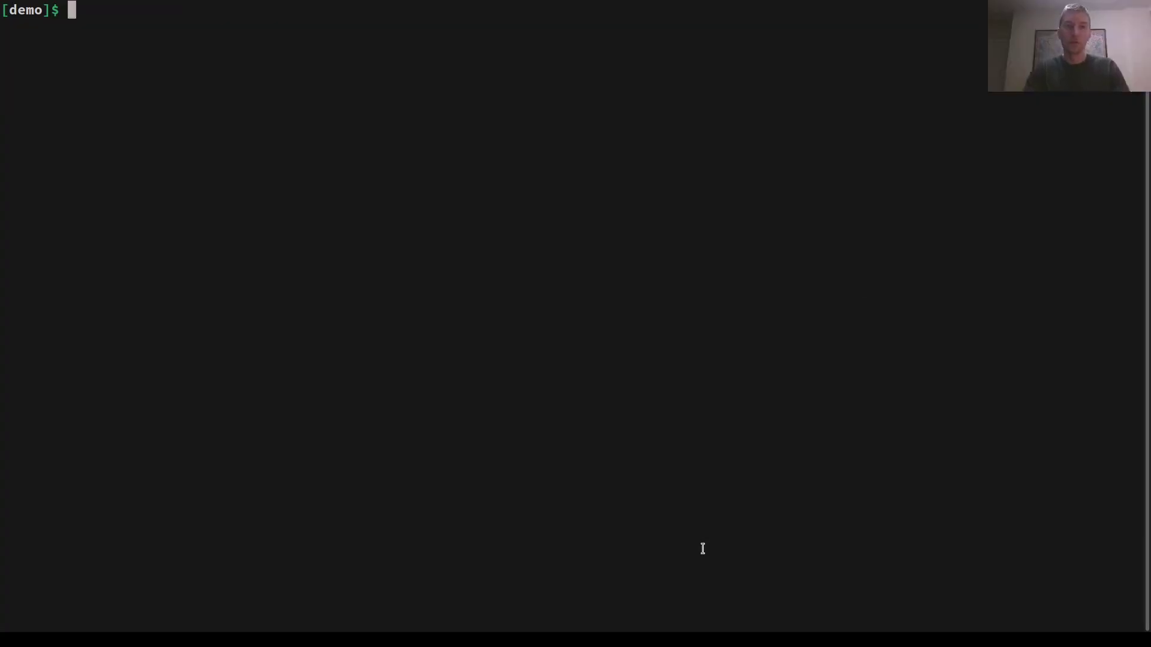
{"action": "type", "text": "kamu "}
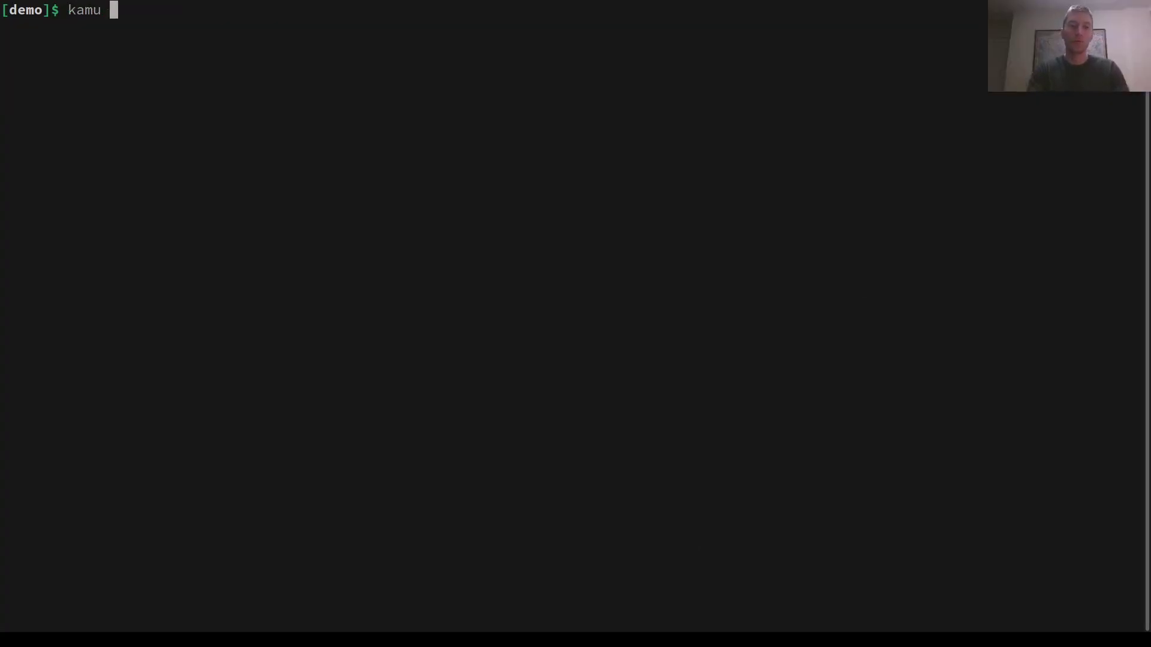
{"action": "type", "text": "list"}
{"action": "key", "text": "Return"}
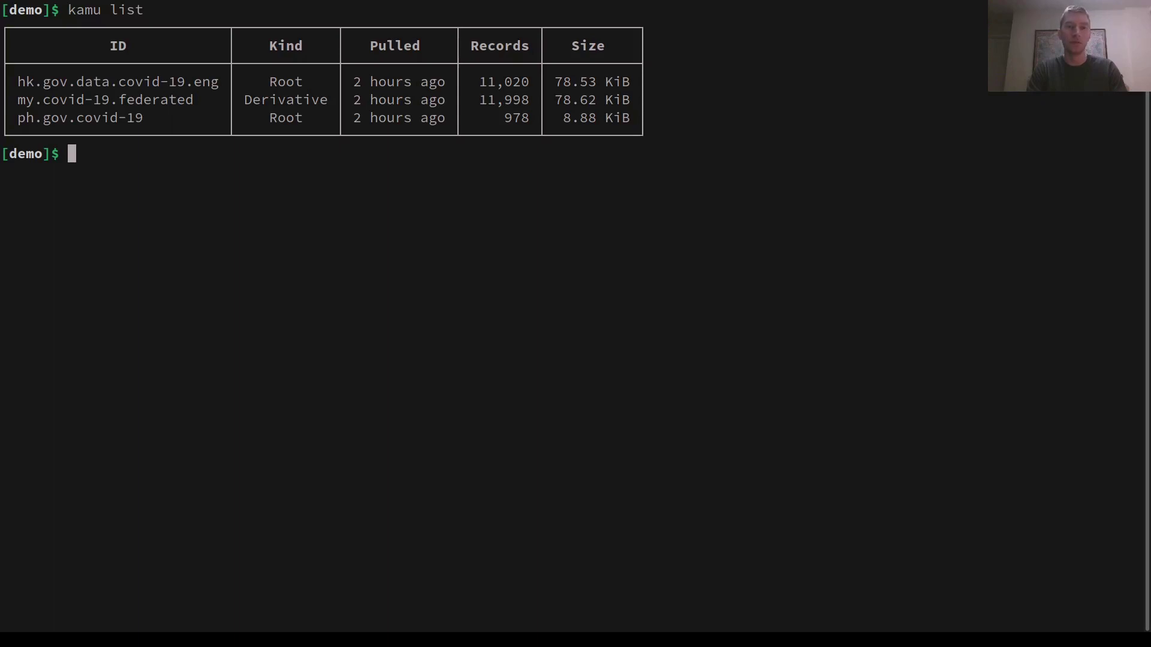
Run kamu remote without a subcommand to view its usage for managing tracked repositories
{"action": "type", "text": "kamu rem"}
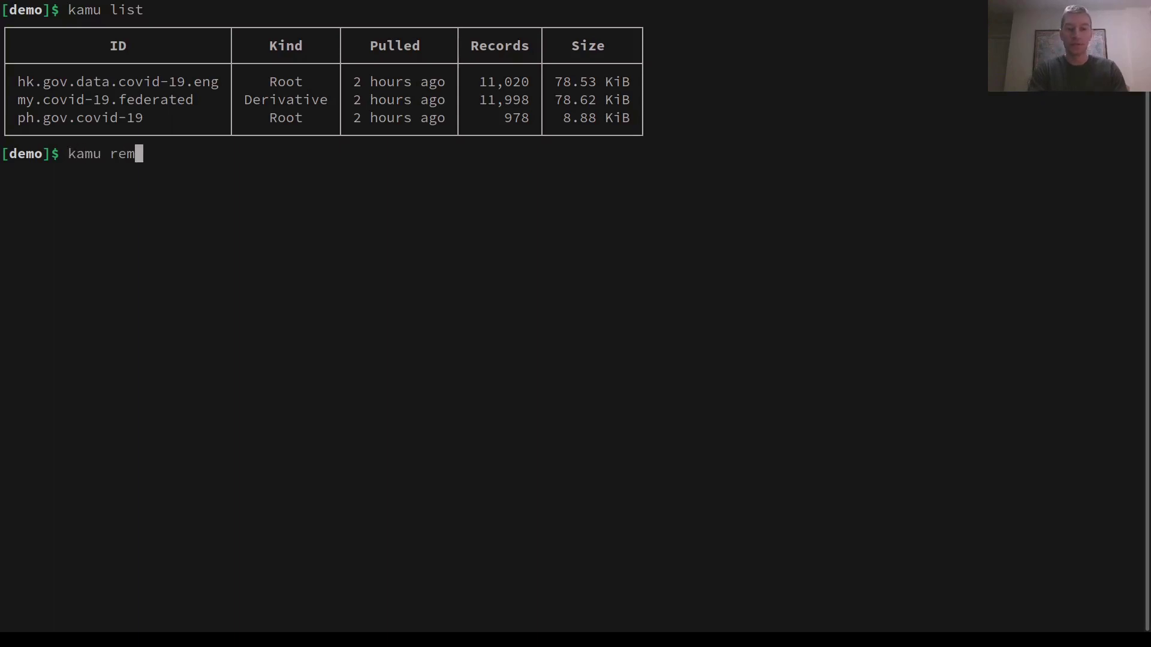
{"action": "type", "text": "ote"}
{"action": "key", "text": "Return"}
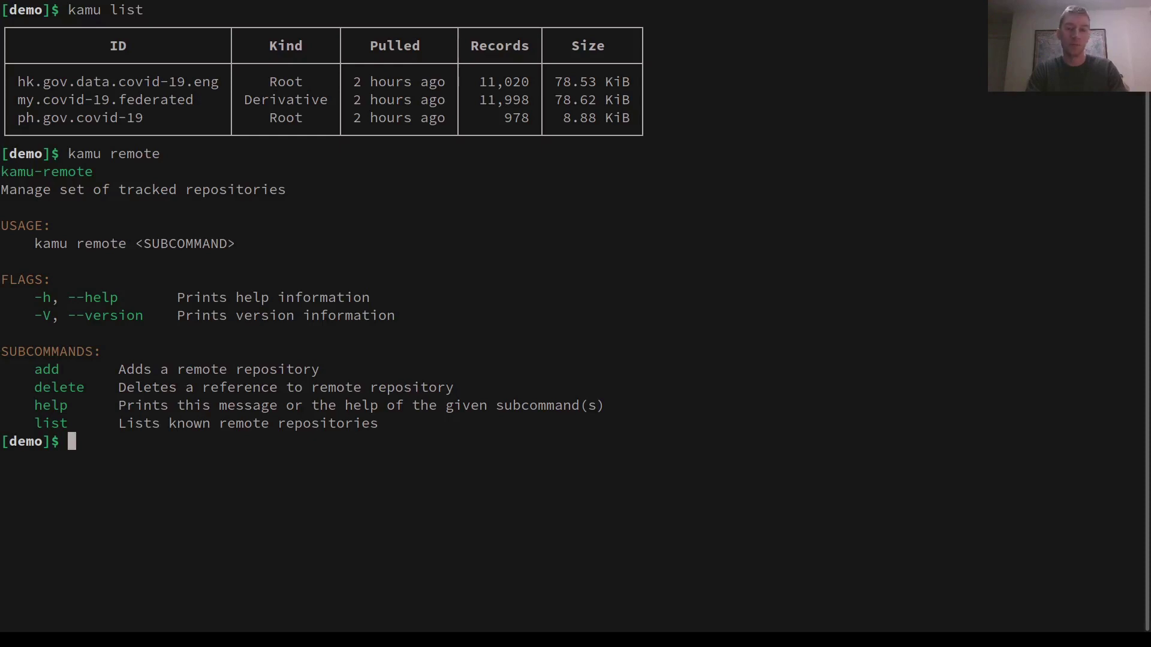
Show the metadata block history of my.covid-19.federated with kamu log
{"action": "type", "text": "kamu l"}
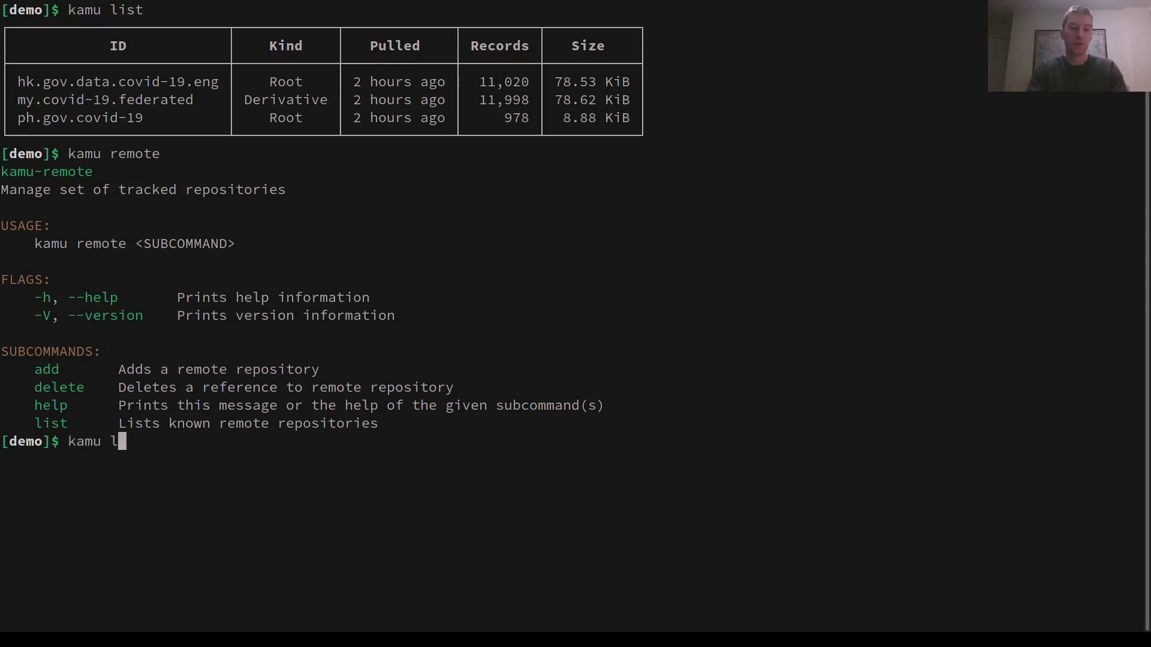
{"action": "type", "text": "og my"}
{"action": "key", "text": "Tab"}
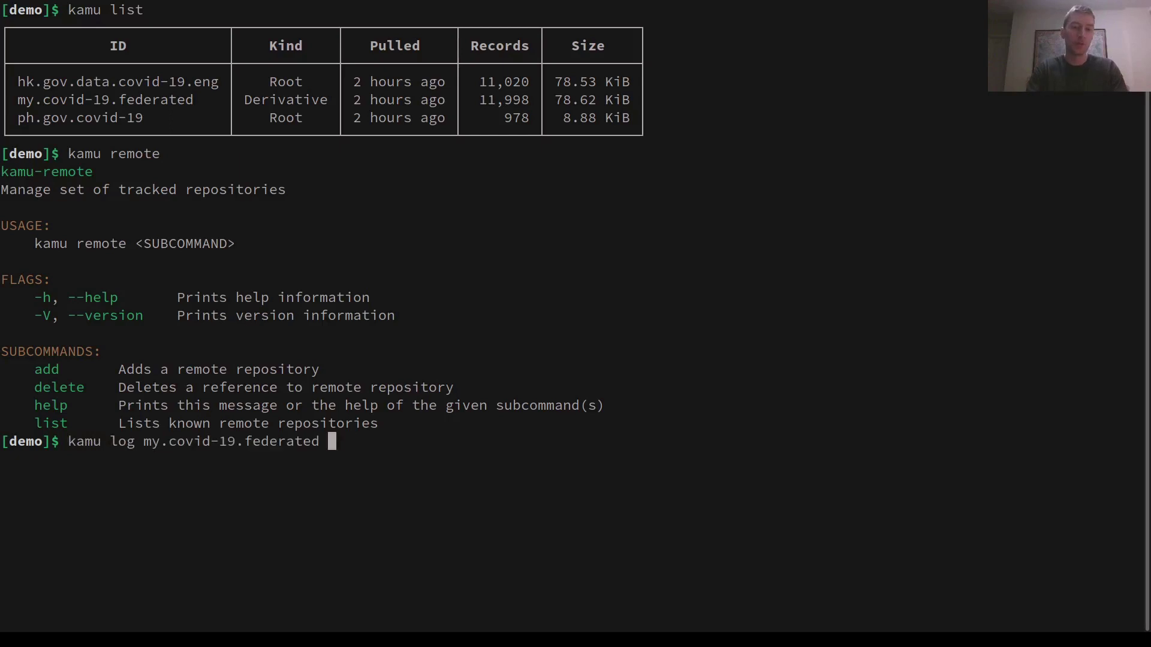
{"action": "key", "text": "Return"}
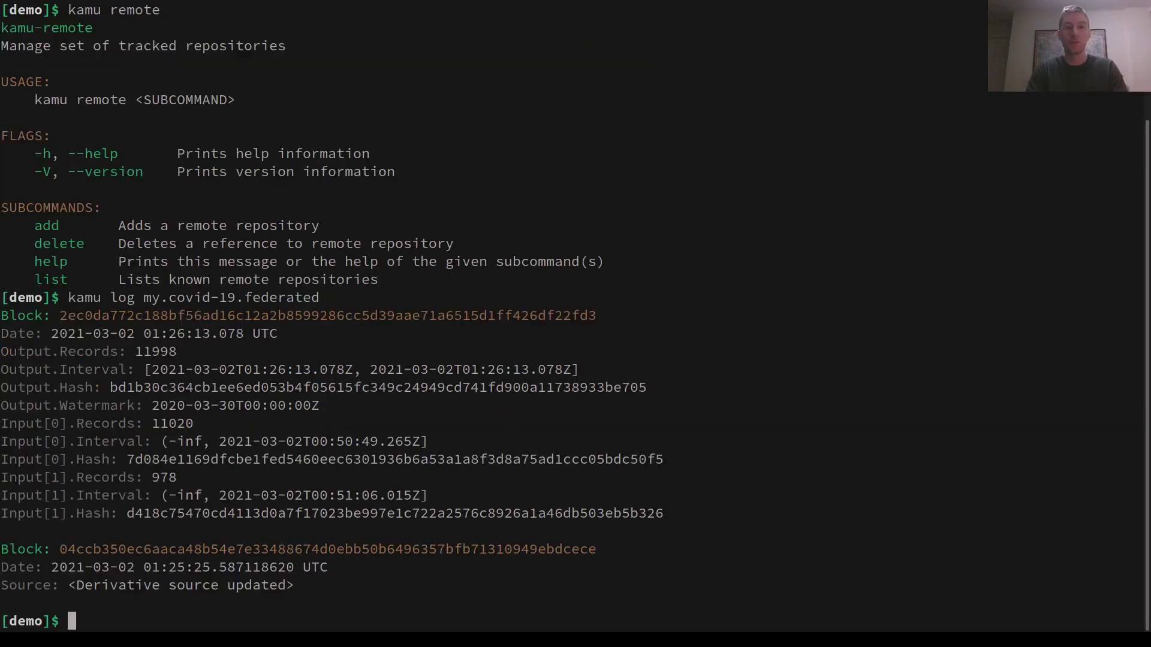